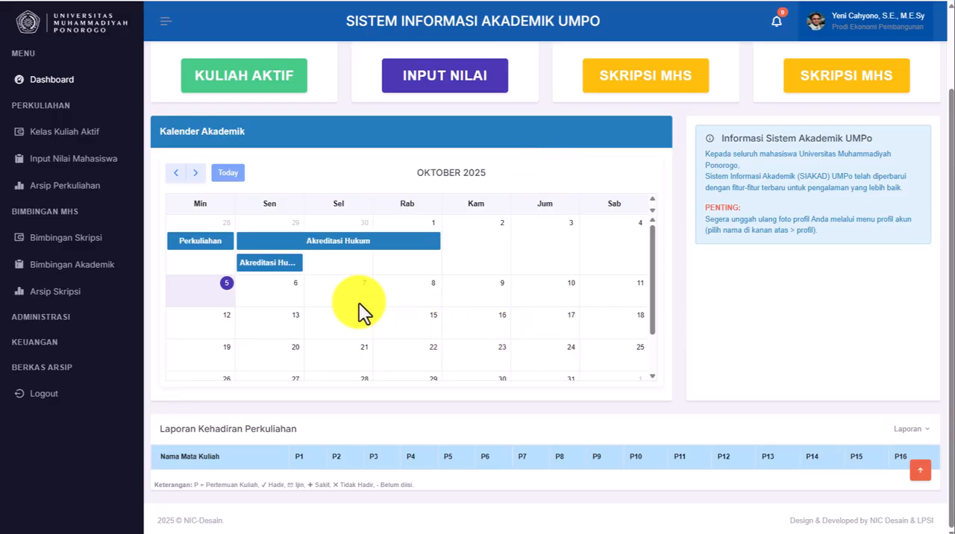
- View the details of the shorter Akreditasi Hukum agenda in the academic calendar and close them
mouse_move(253, 242)
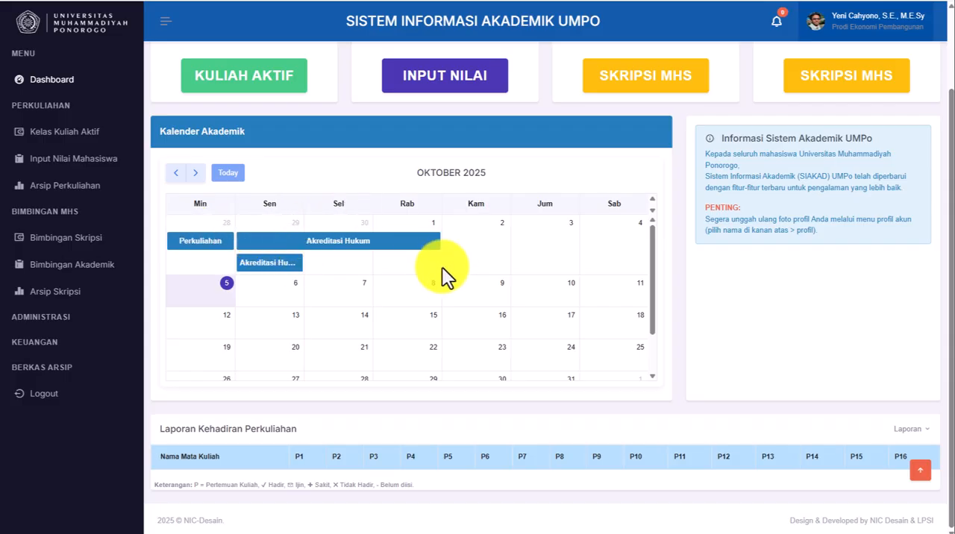
click(348, 246)
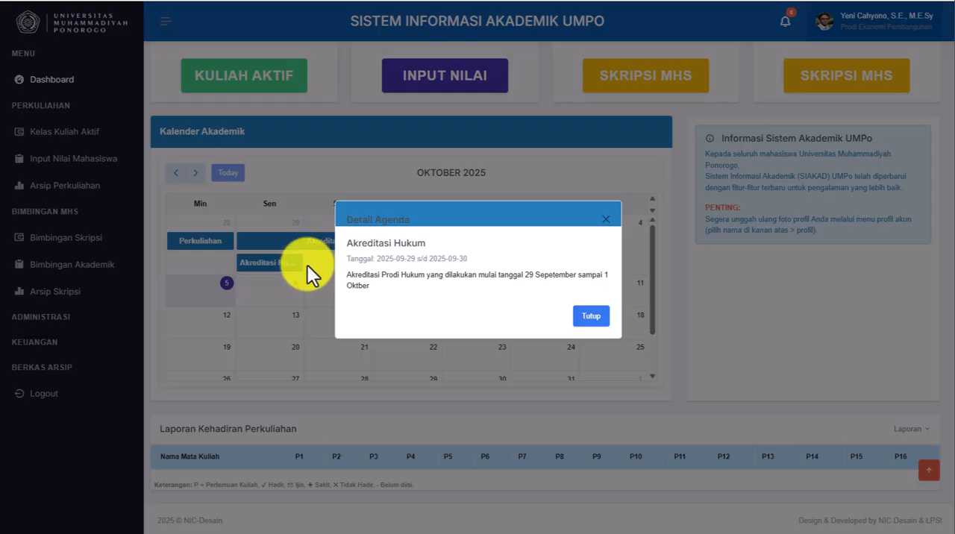
click(600, 320)
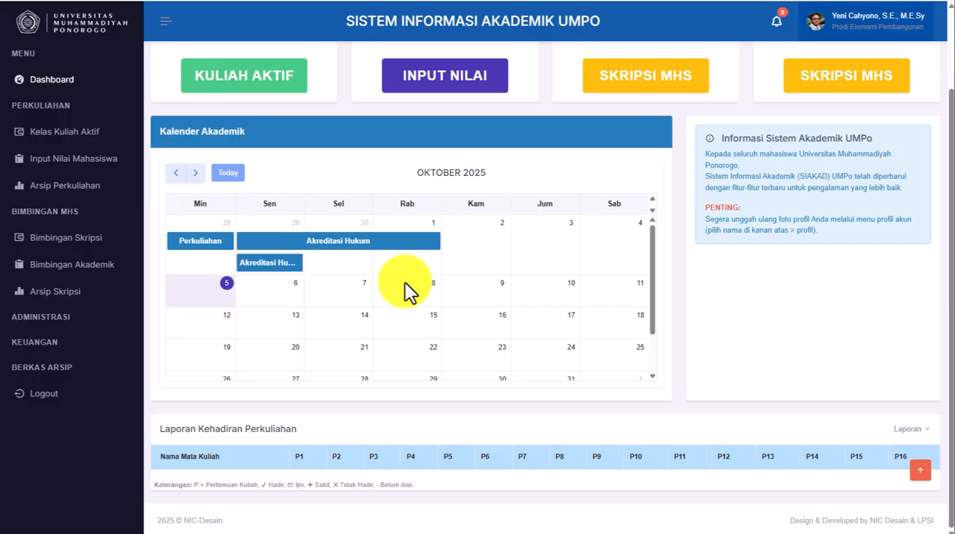
- Look through the list of online users with their login and logout activity from the lecturer dashboard, then close it
scroll(411, 285, up, 2)
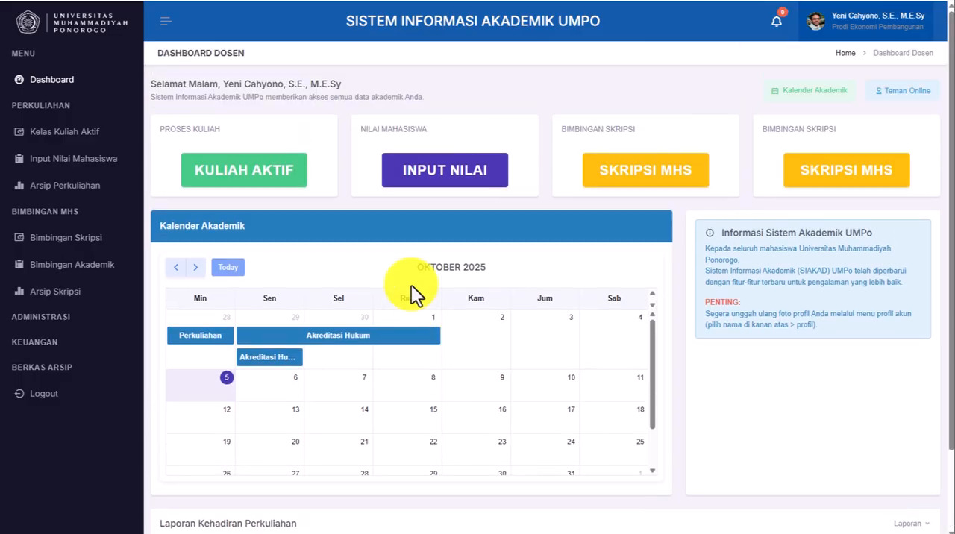
click(901, 91)
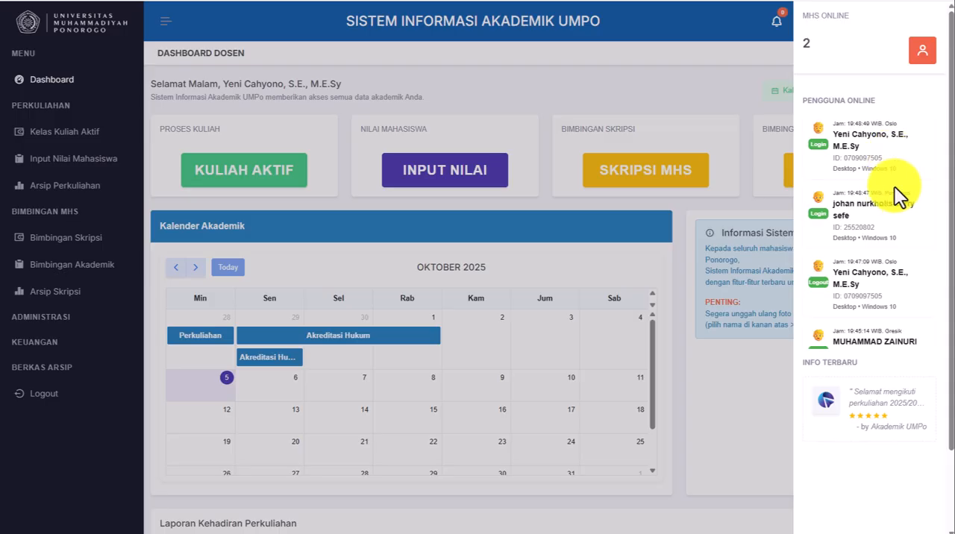
scroll(869, 208, down, 2)
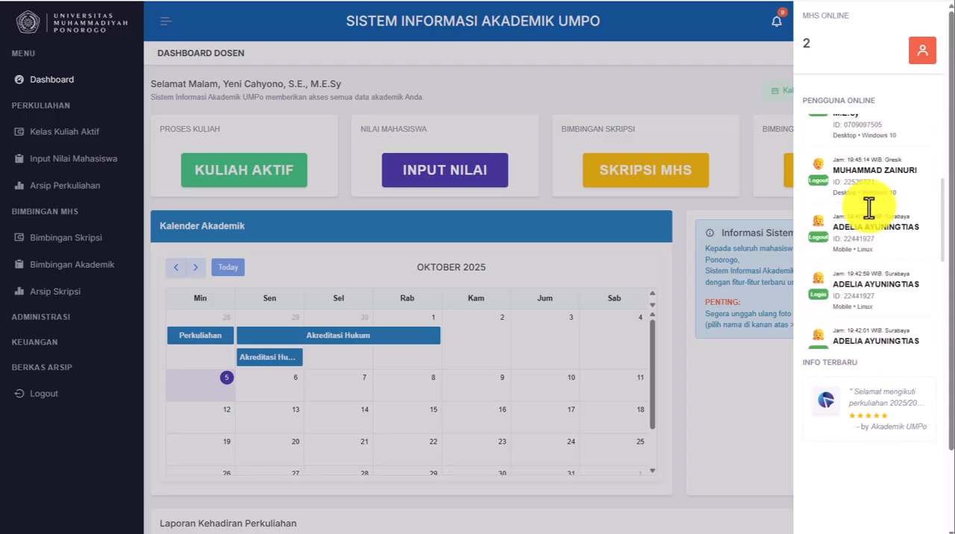
scroll(869, 208, down, 3)
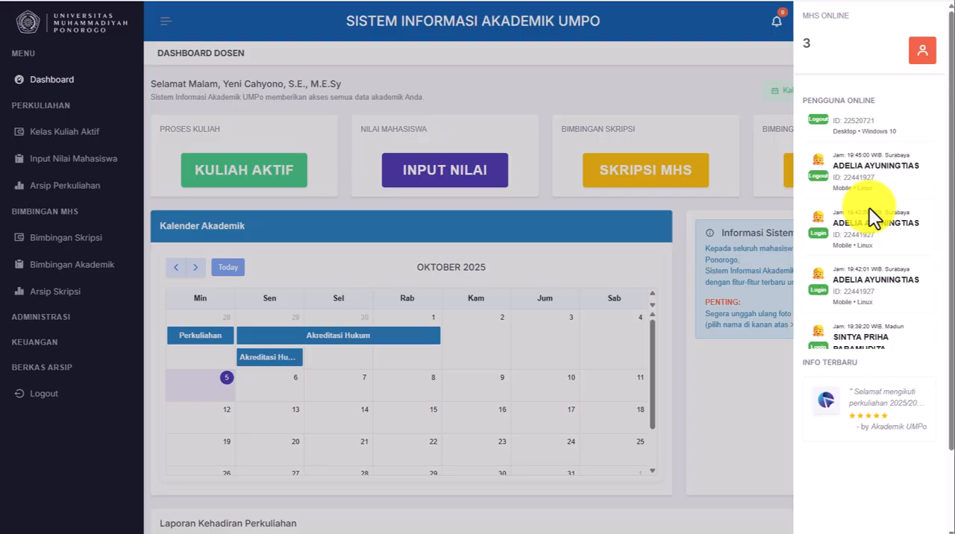
scroll(869, 207, up, 3)
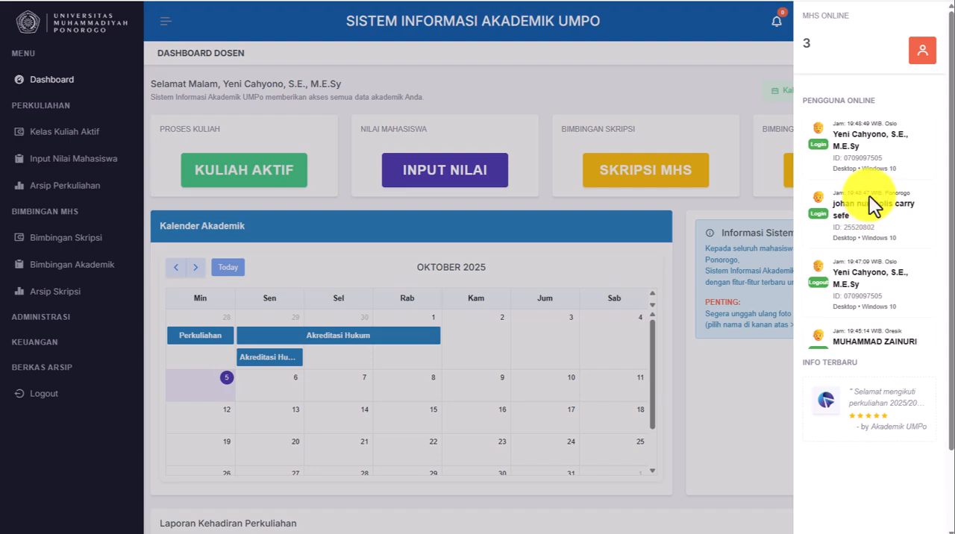
scroll(880, 231, down, 5)
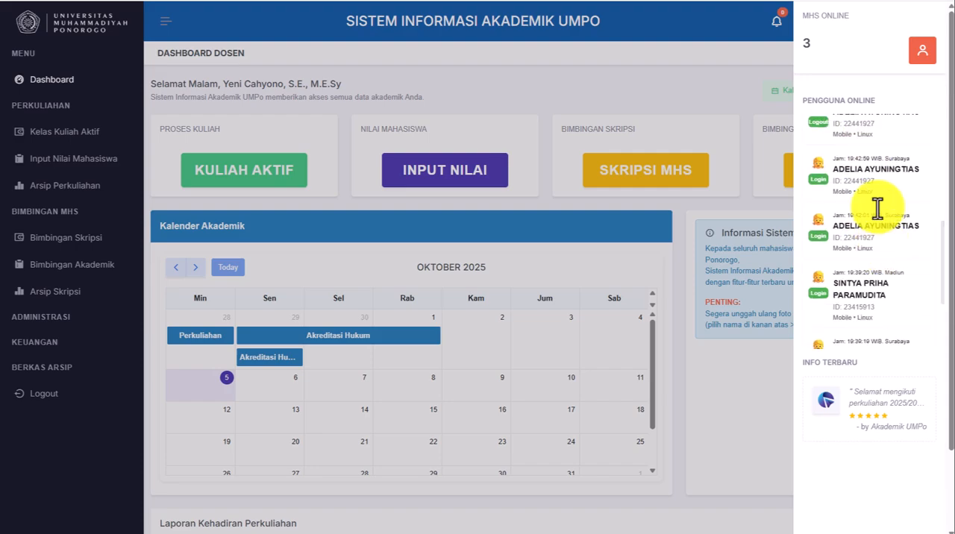
click(756, 62)
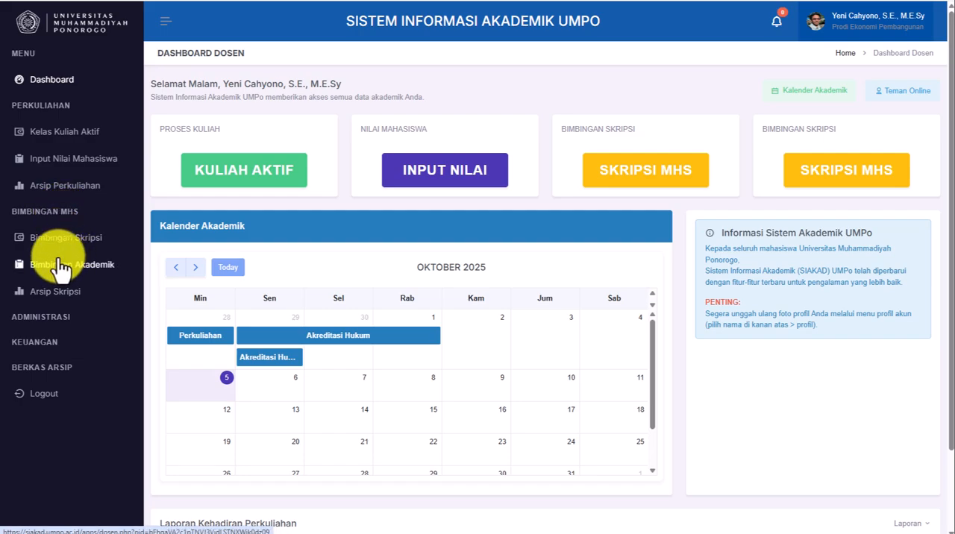
- Open the active classes page and look through the weekly course schedule from Senin to Kamis
click(234, 173)
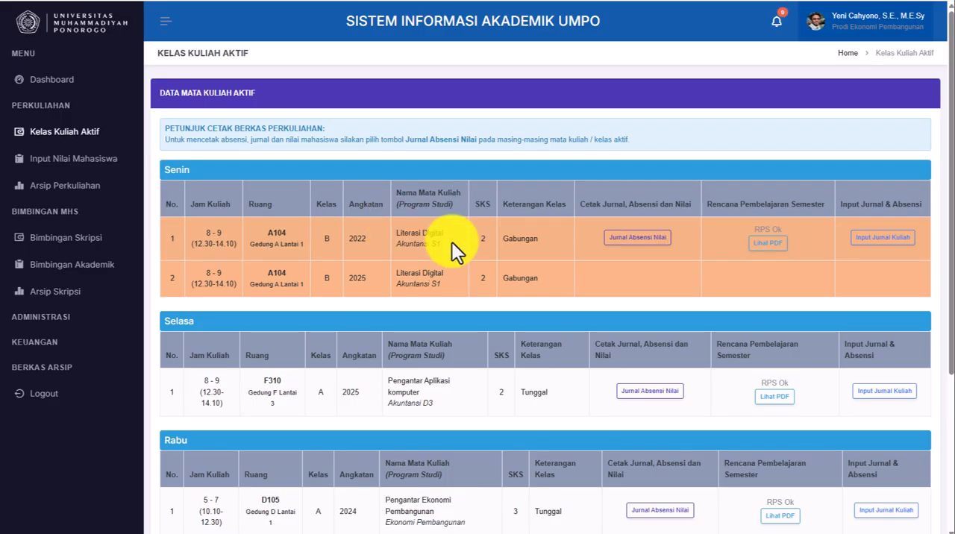
scroll(455, 247, down, 1)
scroll(461, 253, down, 3)
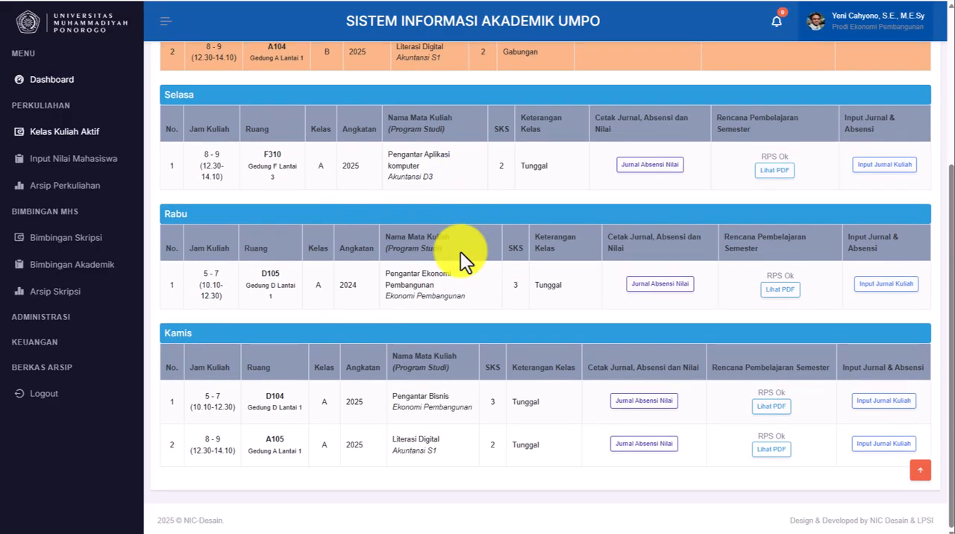
scroll(460, 252, up, 3)
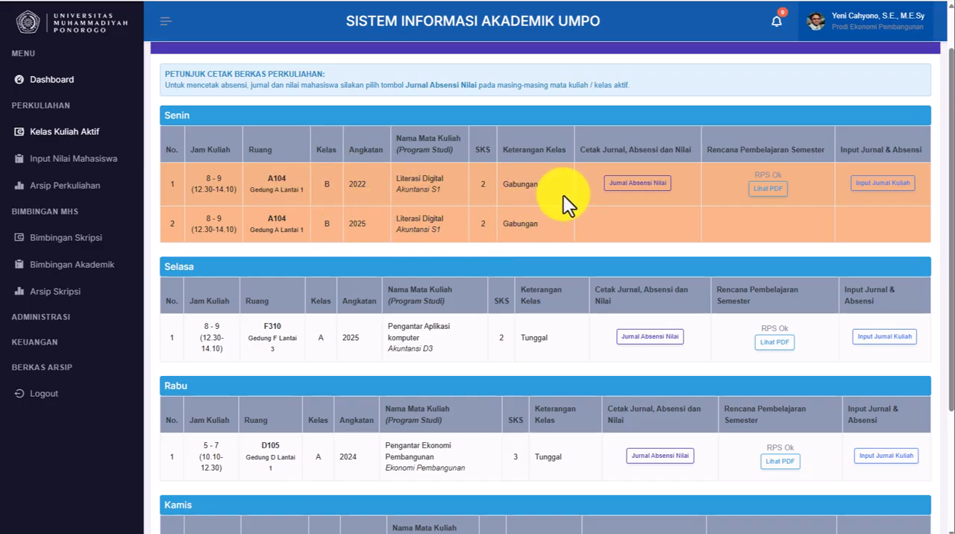
scroll(563, 195, down, 1)
scroll(564, 195, down, 1)
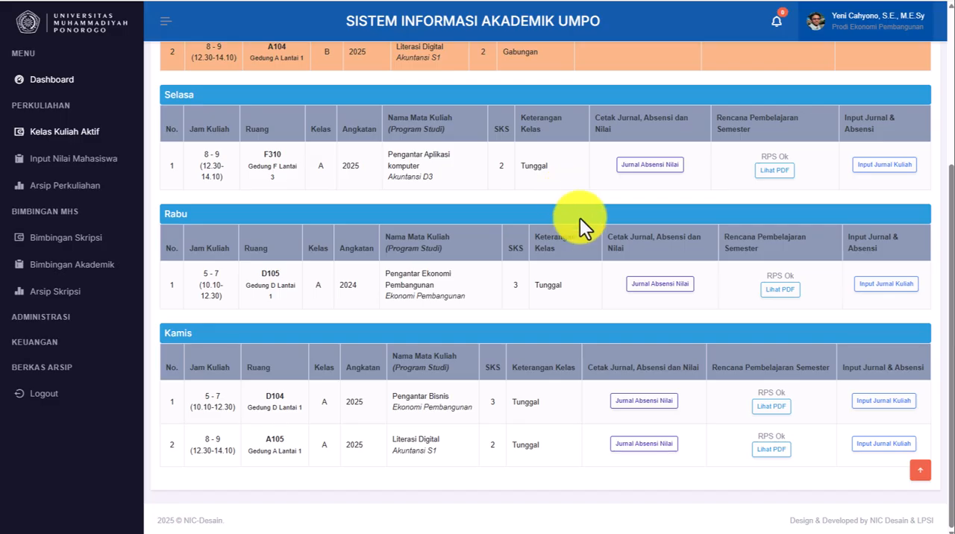
- View the journal, attendance and grade documents of Monday's Literasi Digital class B
scroll(570, 171, up, 2)
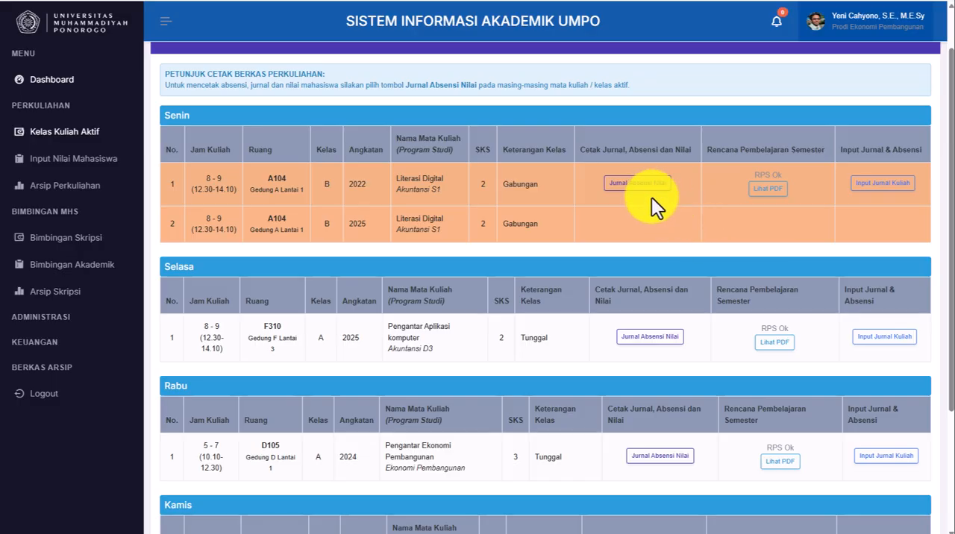
click(636, 183)
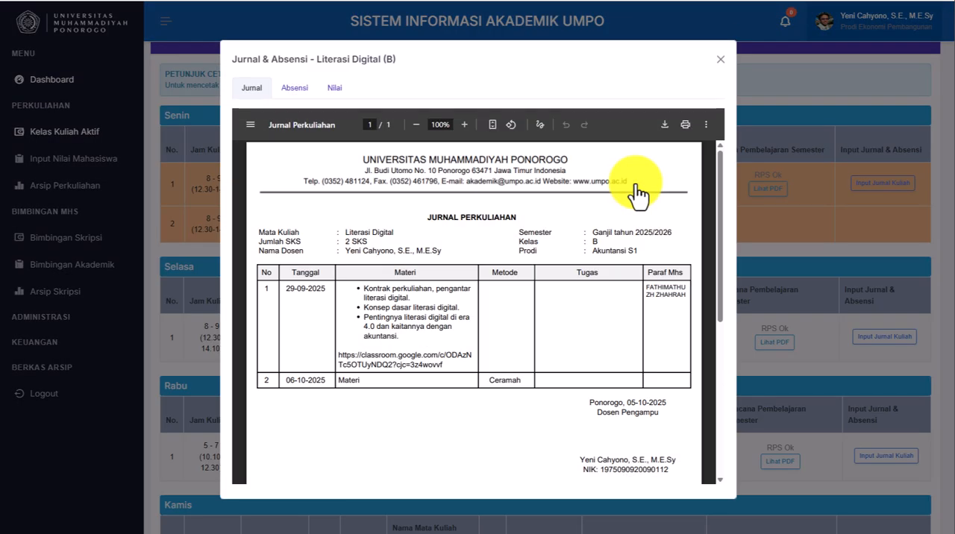
click(295, 94)
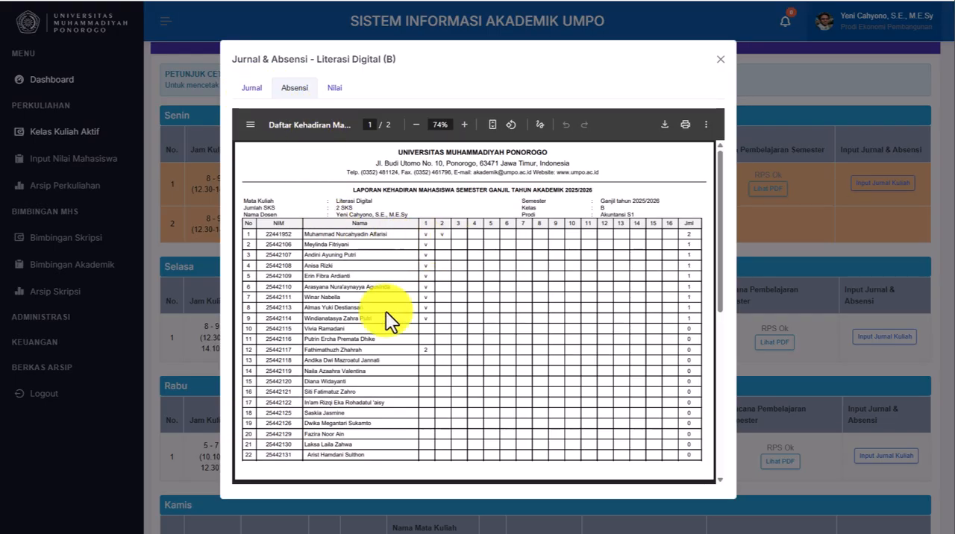
click(336, 90)
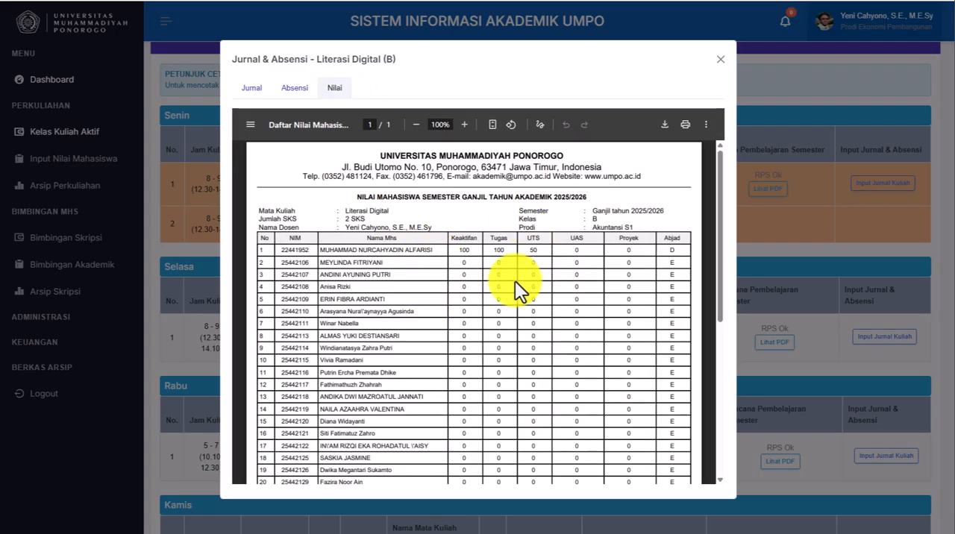
scroll(515, 282, down, 4)
scroll(515, 280, up, 5)
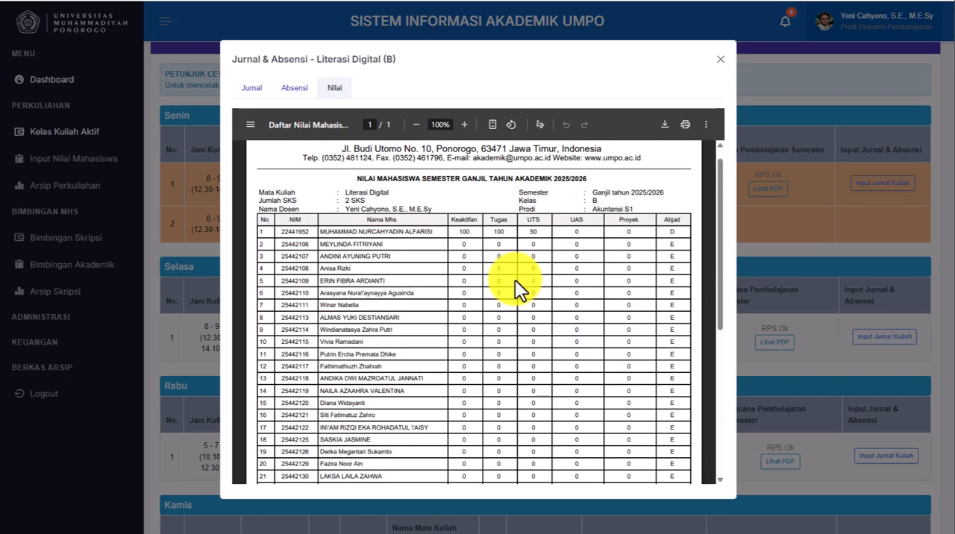
- Check the download of the Literasi Digital grade list without saving, revisit the journal, attendance and grade documents, and close them
click(663, 126)
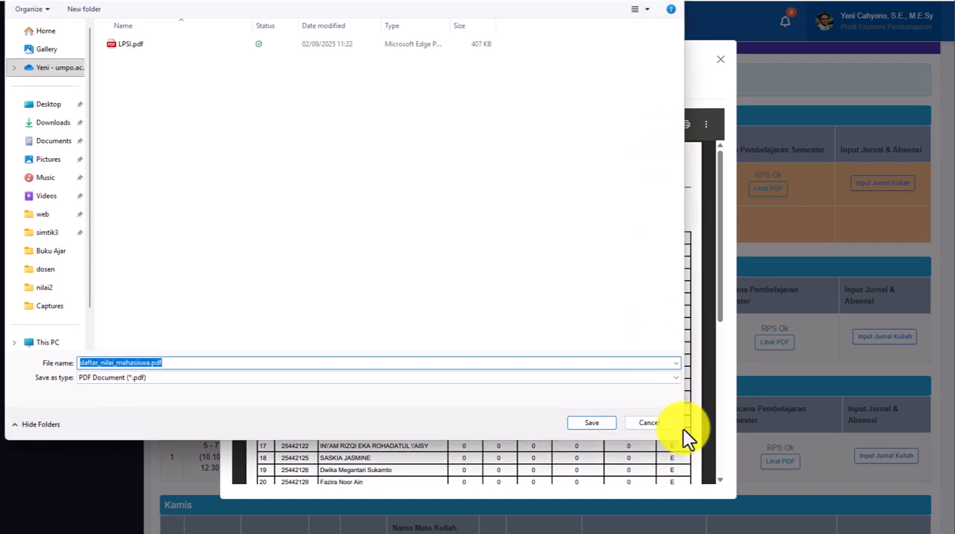
click(649, 423)
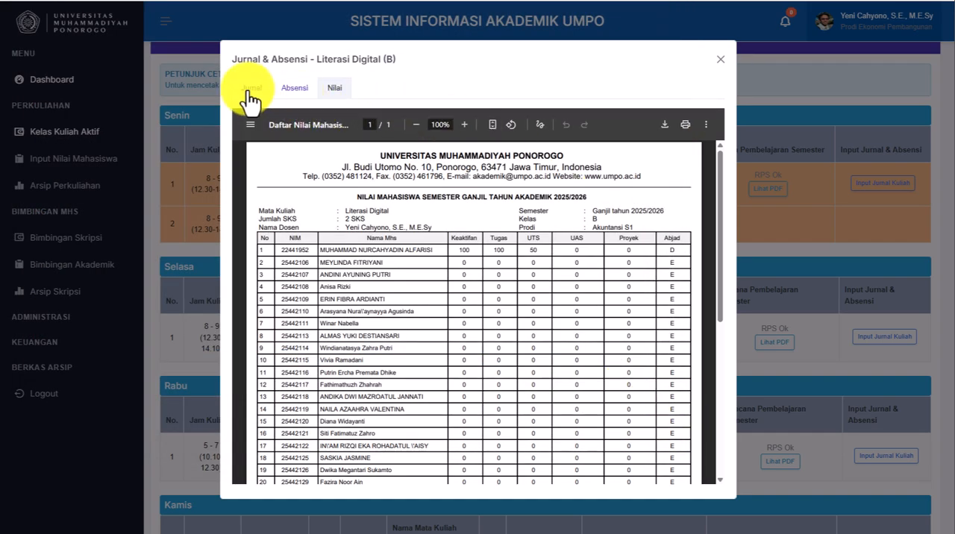
click(251, 89)
click(296, 90)
click(334, 90)
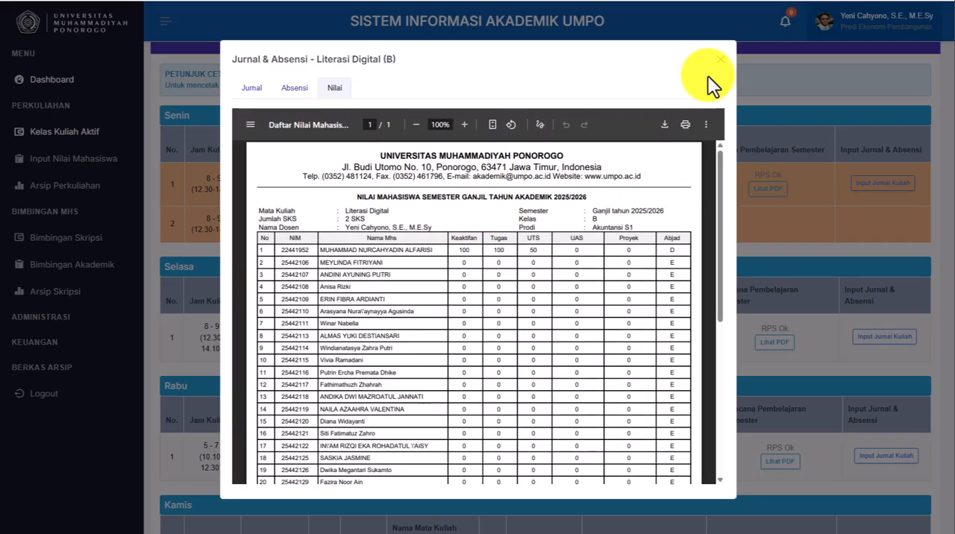
click(720, 59)
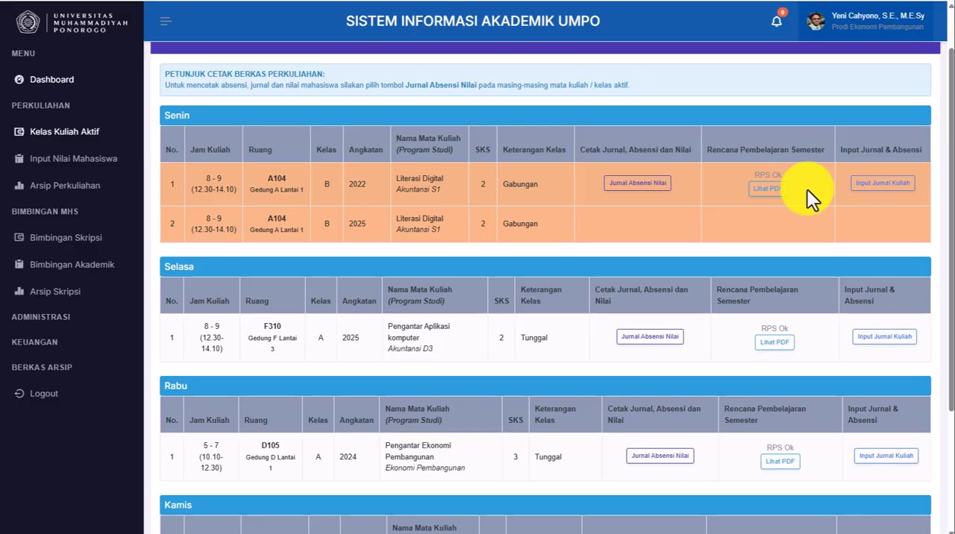
- Read through the semester learning plan PDF of Monday's Literasi Digital class B and close it
click(762, 192)
scroll(507, 293, down, 12)
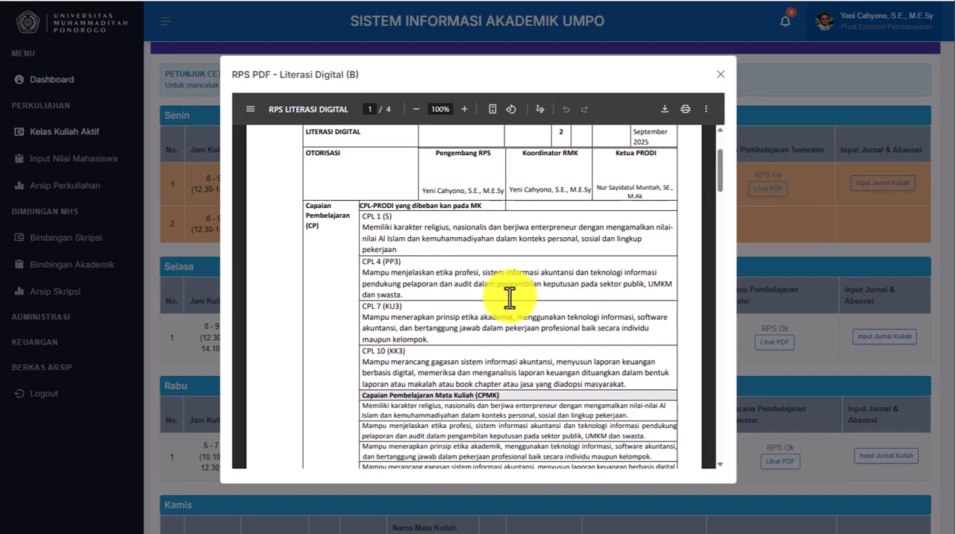
scroll(509, 294, down, 20)
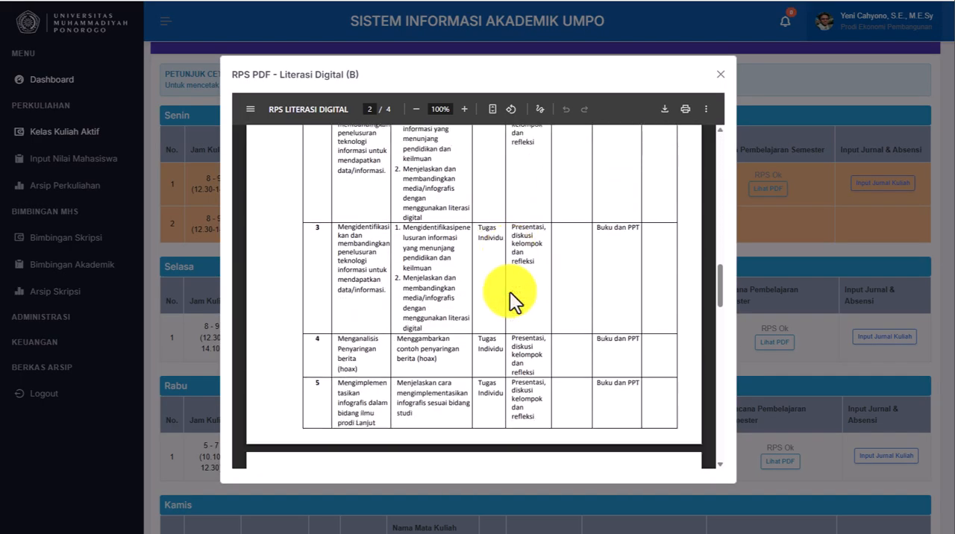
scroll(511, 281, down, 5)
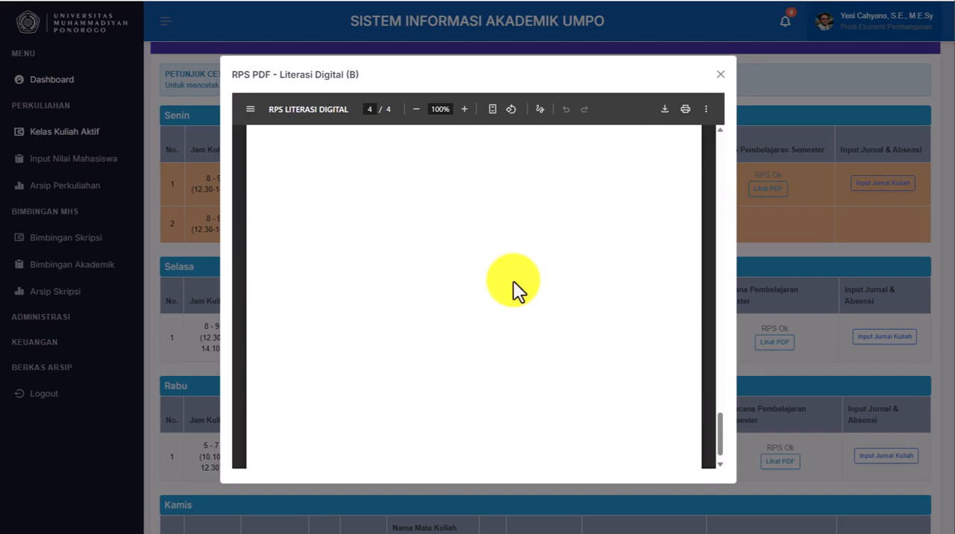
scroll(513, 281, up, 10)
scroll(513, 281, up, 5)
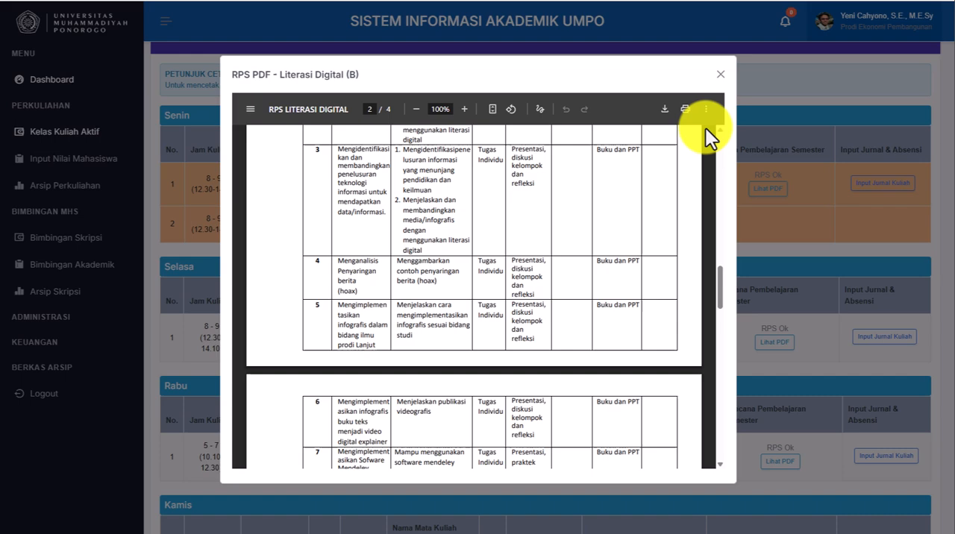
click(719, 76)
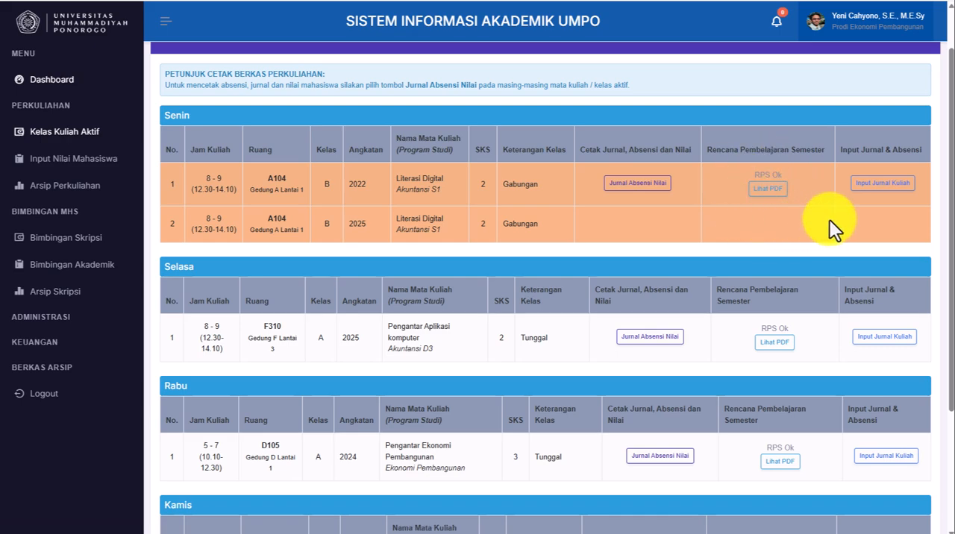
- Open the journal input page for Monday's Literasi Digital class B
click(885, 195)
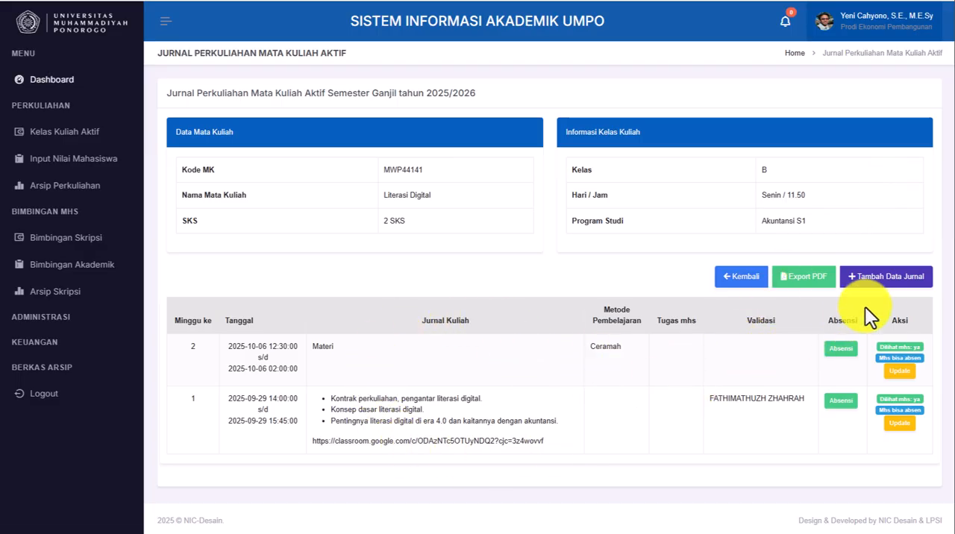
click(874, 279)
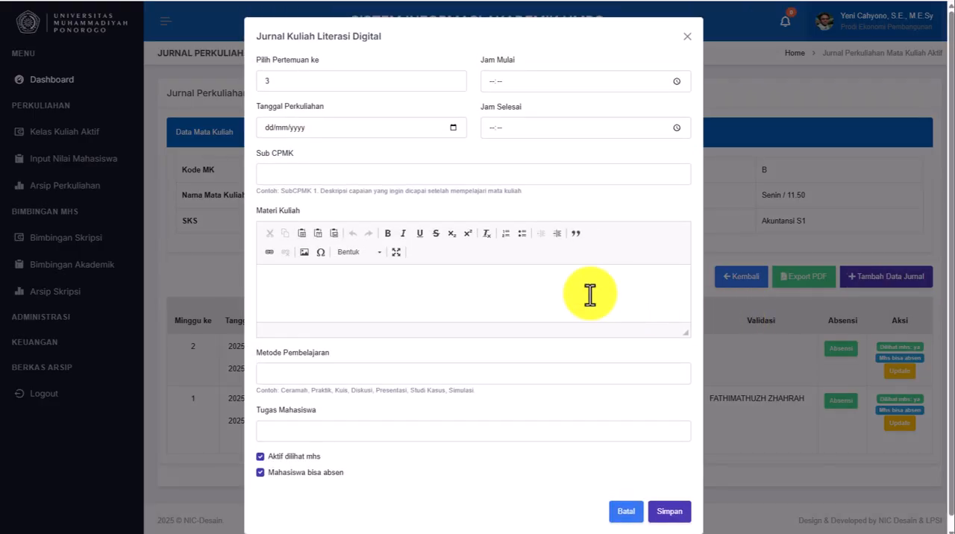
click(439, 81)
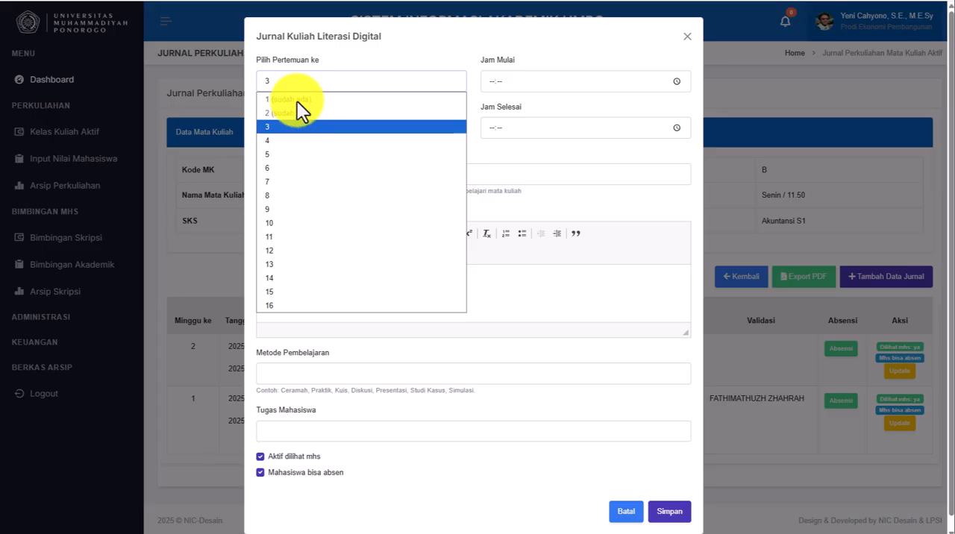
click(481, 148)
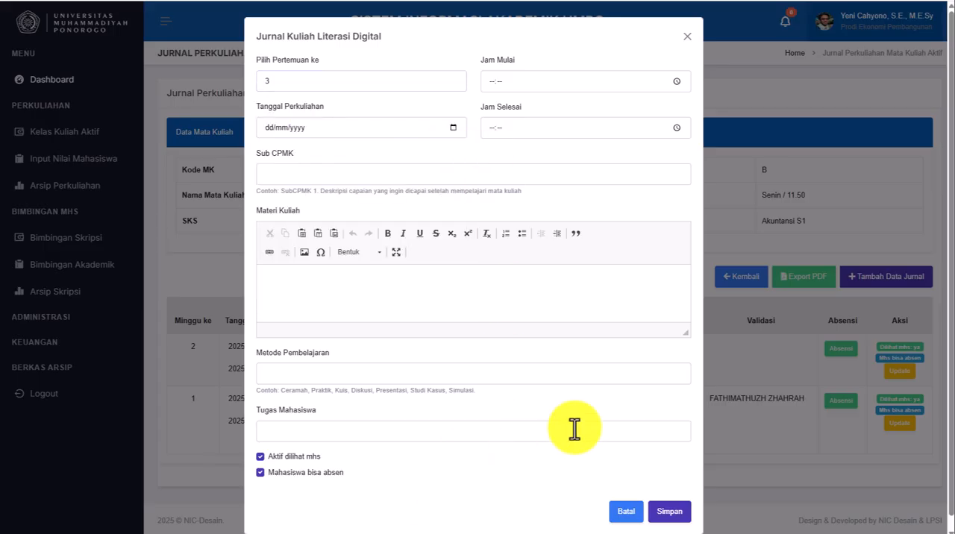
click(624, 513)
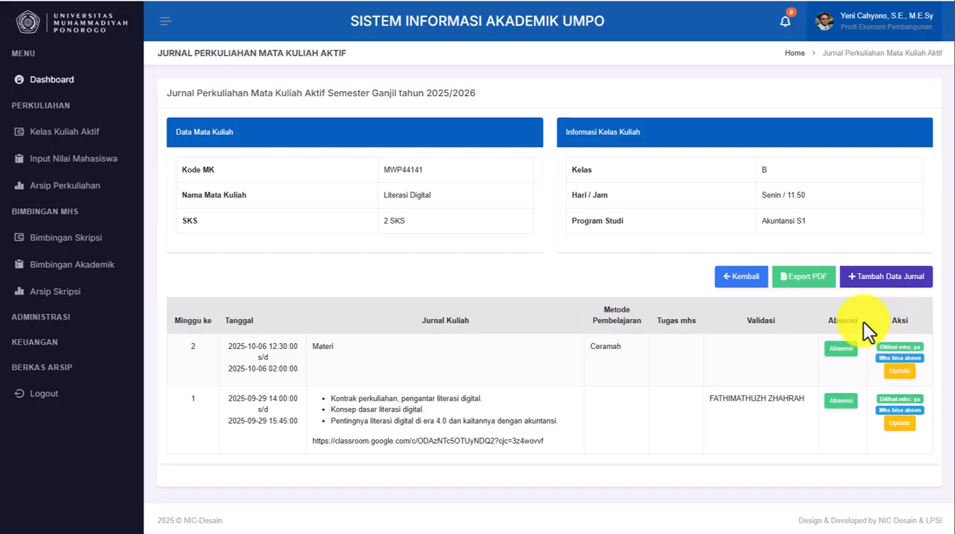
- Start a new journal entry for meeting 3 of Literasi Digital and set its start time to 08:00
click(878, 277)
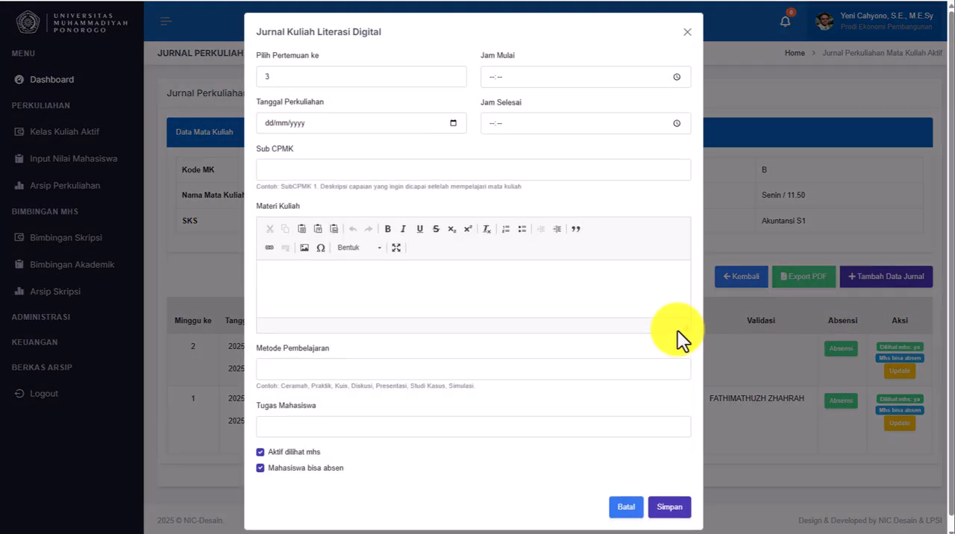
click(452, 128)
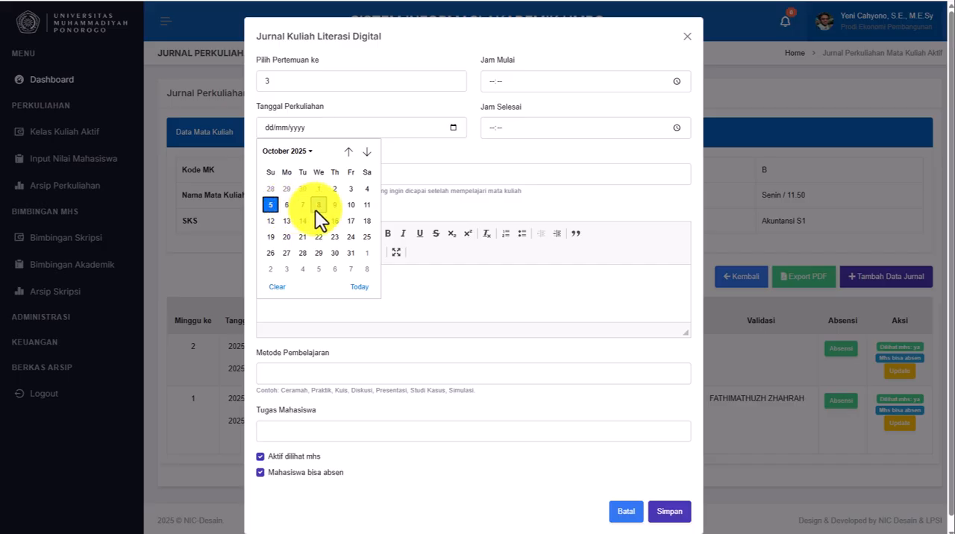
click(444, 149)
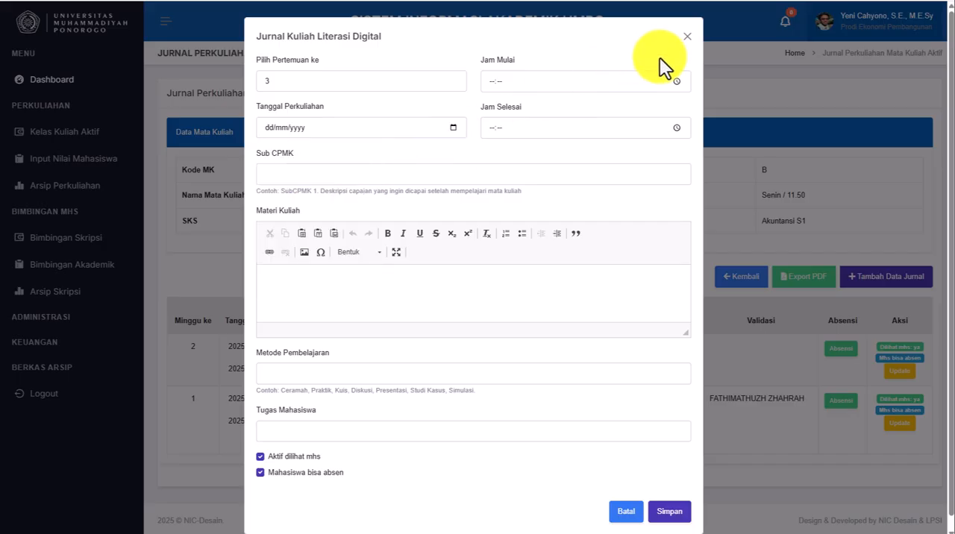
click(677, 82)
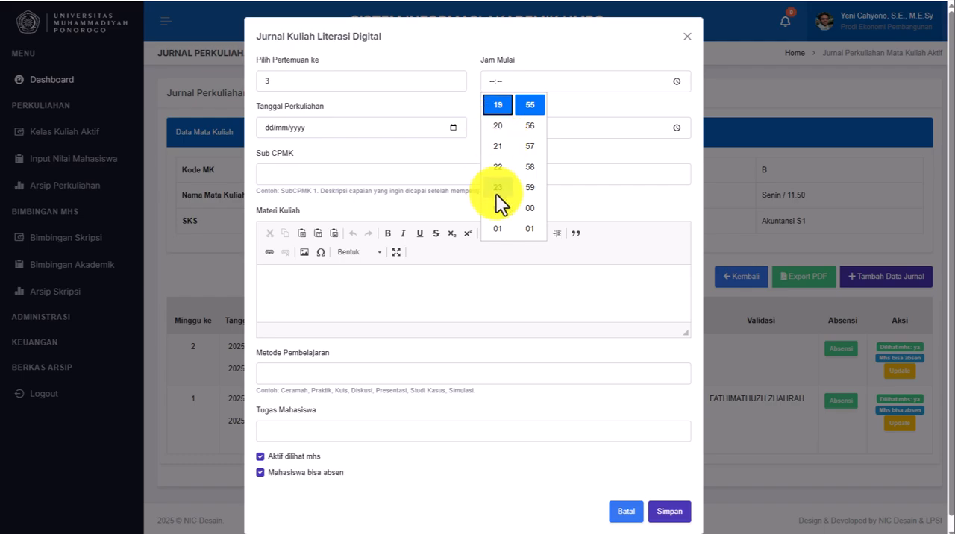
scroll(507, 187, up, 2)
scroll(508, 188, down, 2)
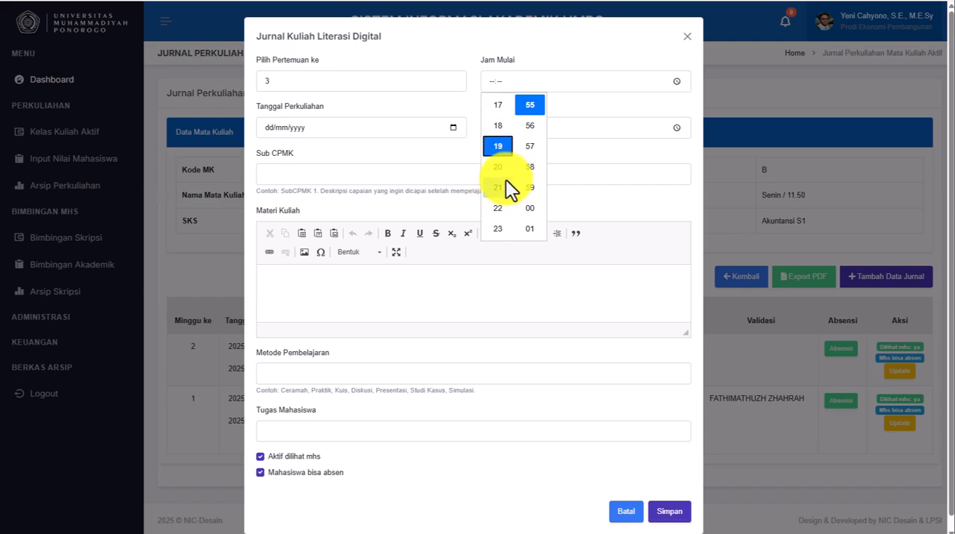
scroll(506, 178, up, 4)
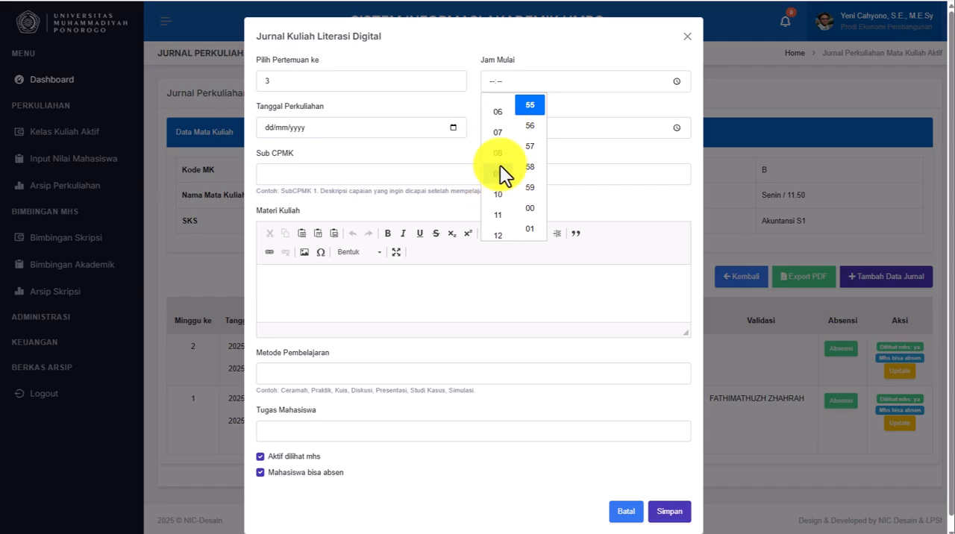
click(498, 167)
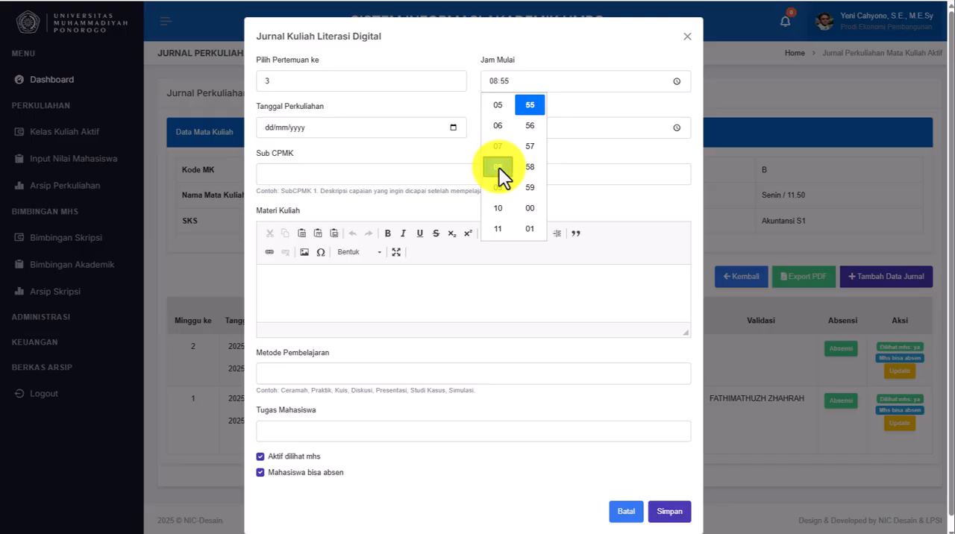
click(530, 207)
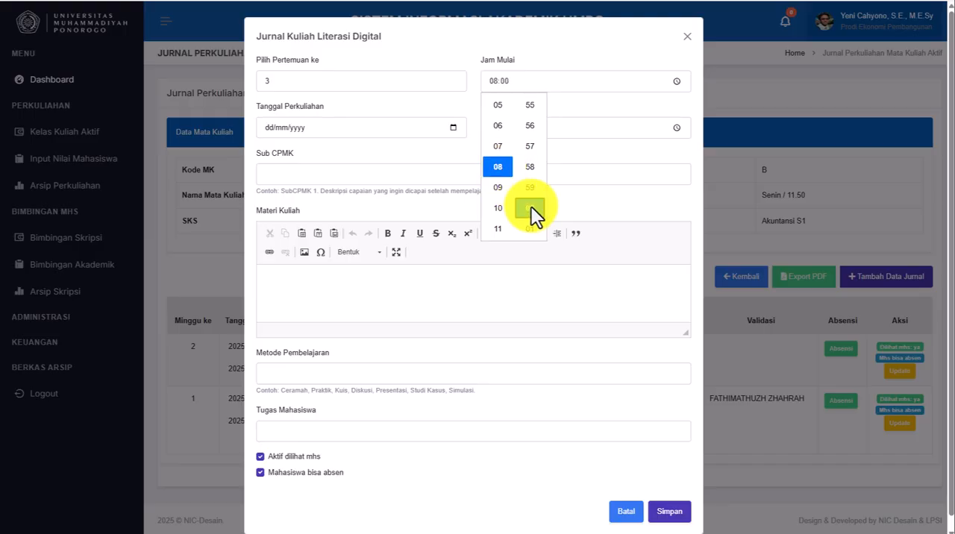
click(631, 95)
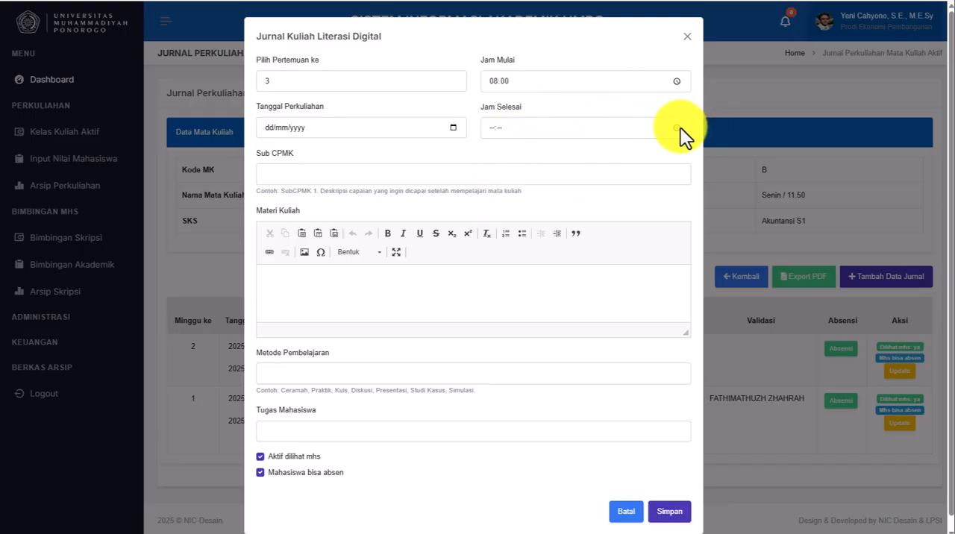
- Set the end time of the new journal entry to 10:00
click(660, 131)
scroll(498, 212, down, 5)
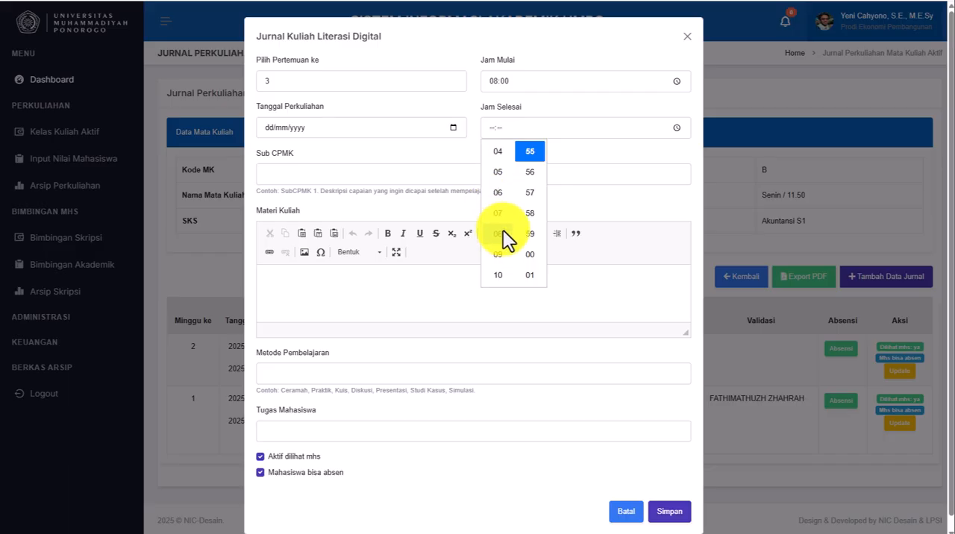
click(497, 275)
click(528, 254)
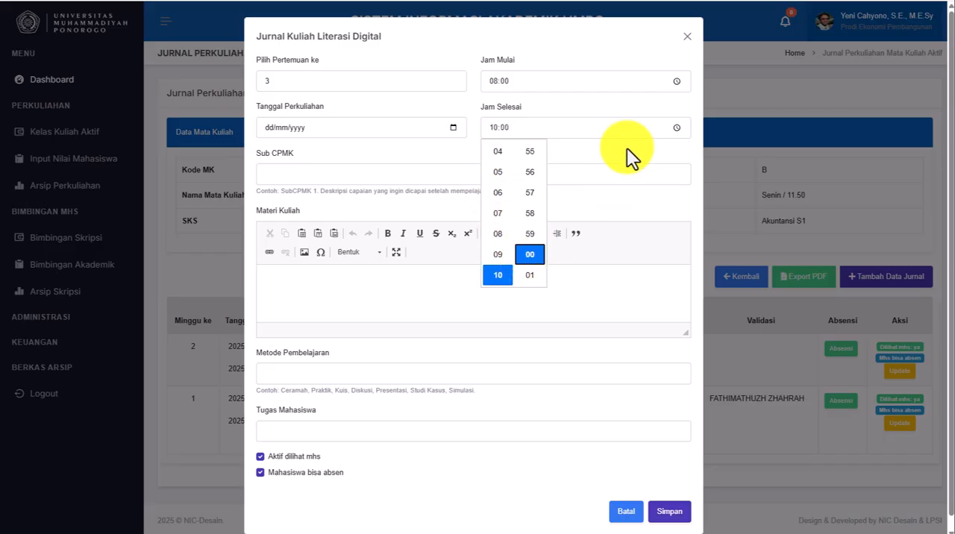
click(486, 179)
- Examine the Sub CPMK field of the journal entry and the example text describing what it should contain
click(372, 174)
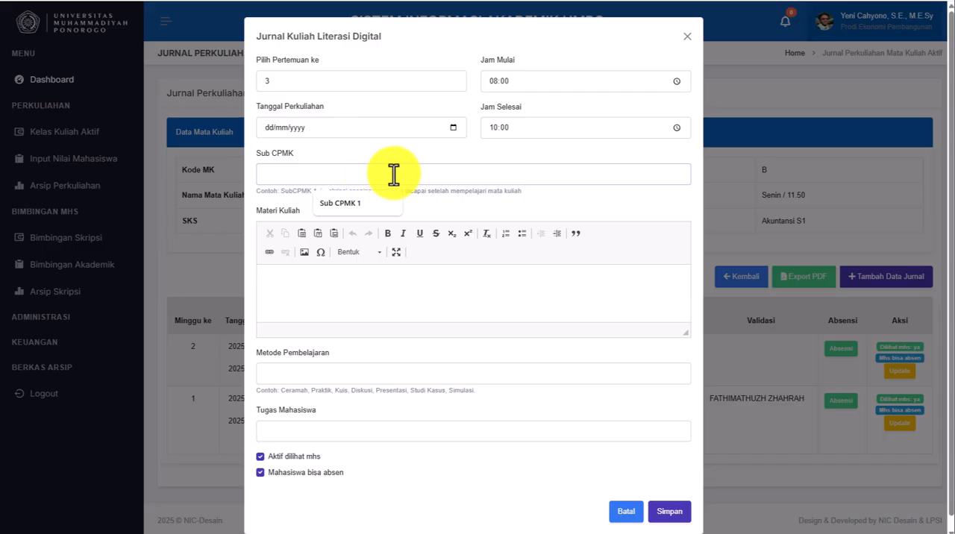
click(456, 211)
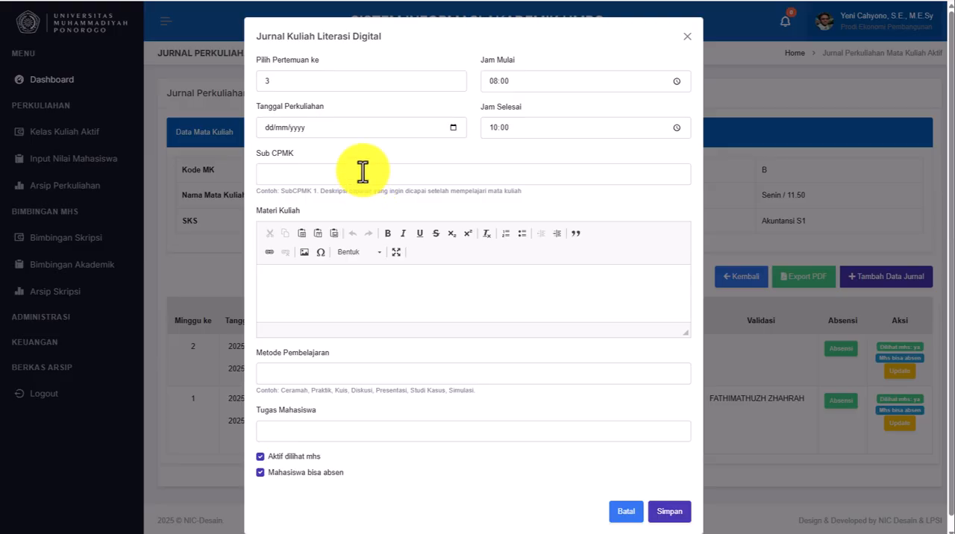
click(376, 170)
click(461, 205)
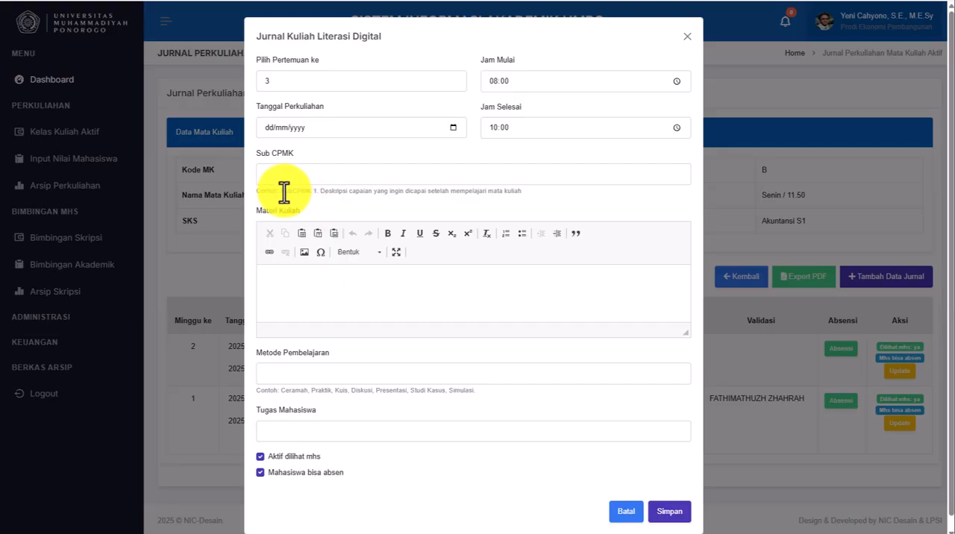
drag(283, 190, 526, 193)
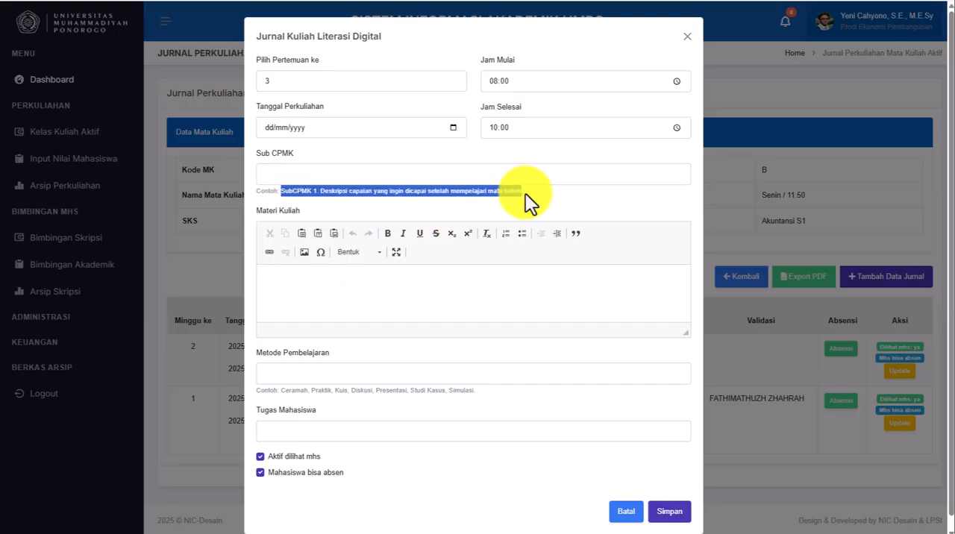
click(554, 195)
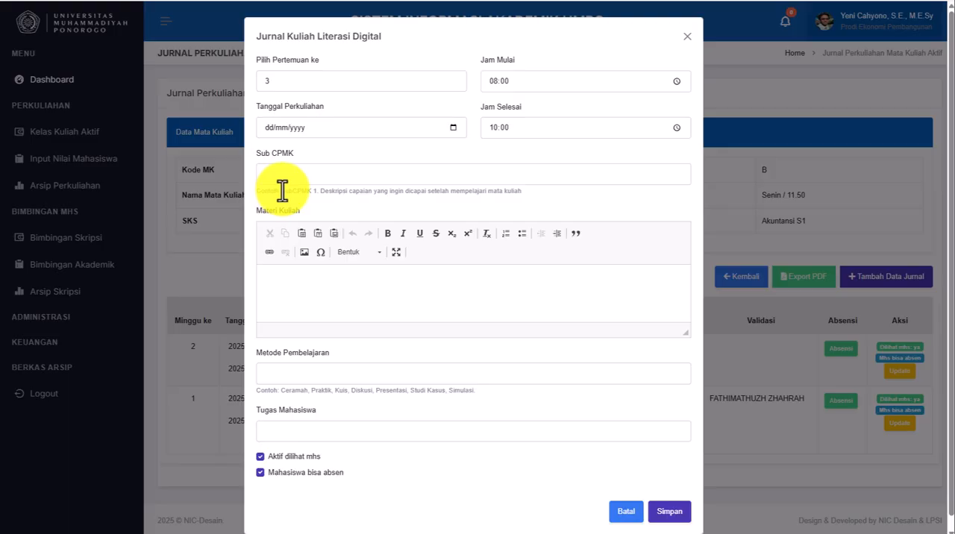
drag(282, 190, 523, 194)
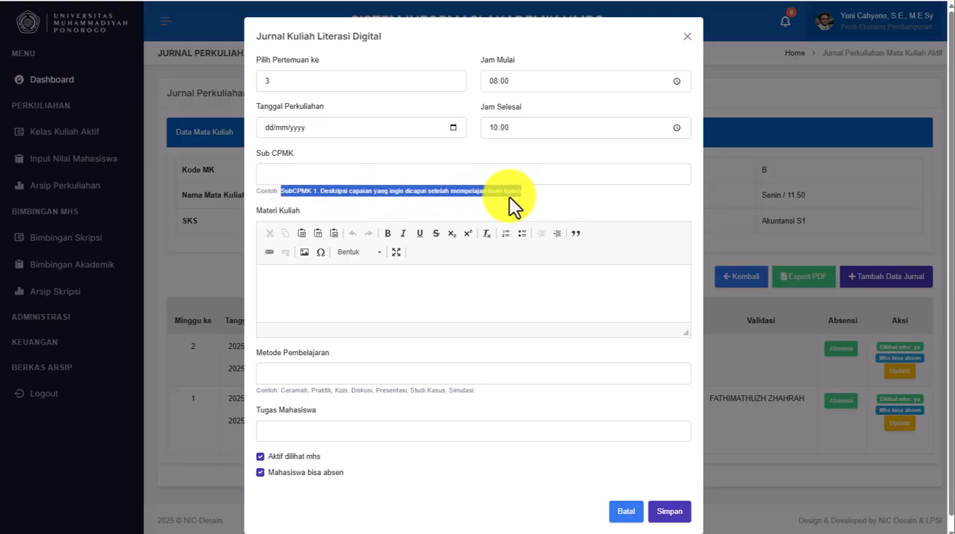
click(391, 206)
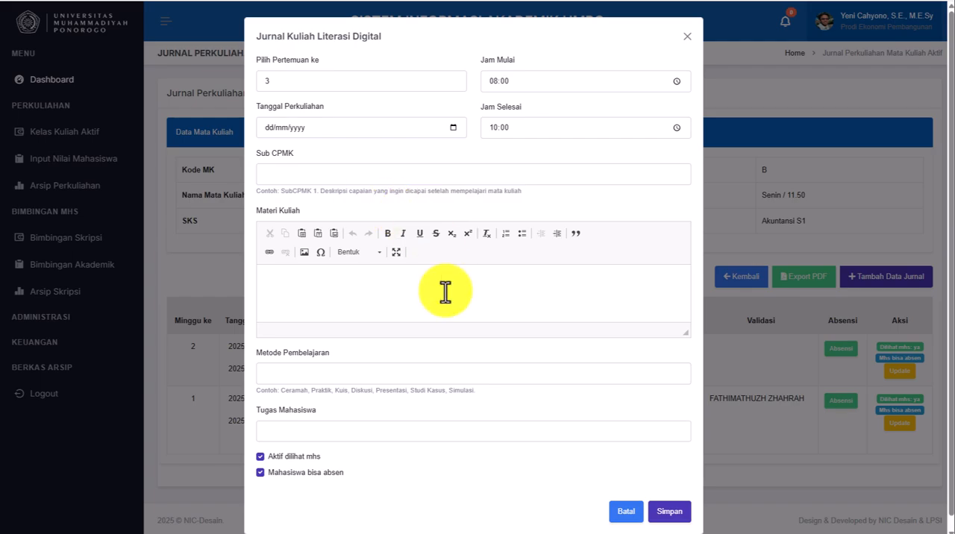
- Enlarge the Materi Kuliah editor, try its full-screen view, and shrink it back to about its original height
click(364, 280)
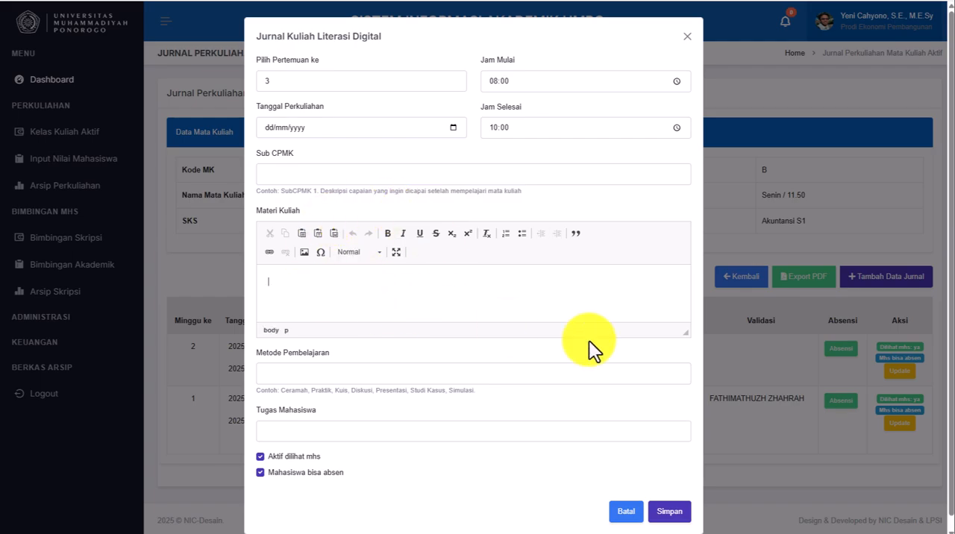
scroll(527, 273, down, 1)
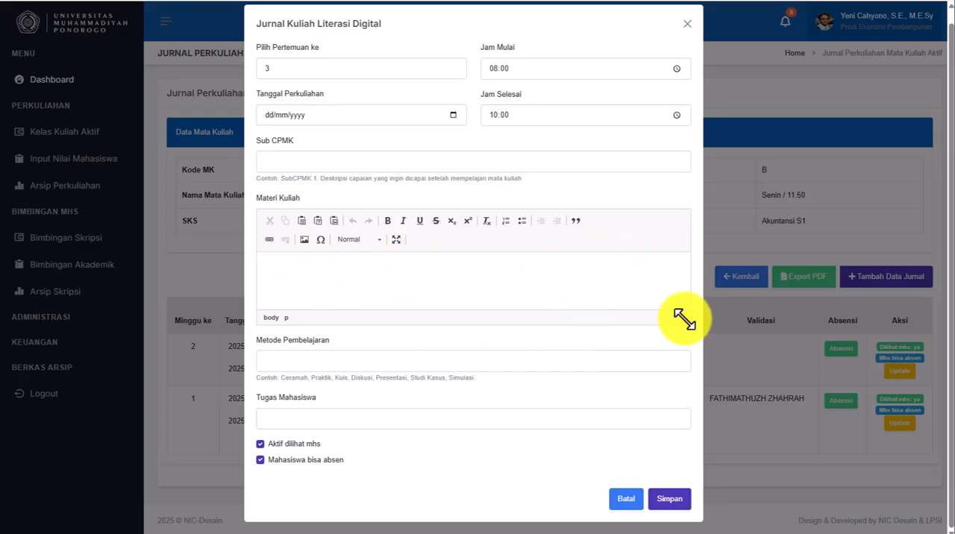
drag(681, 317, 662, 354)
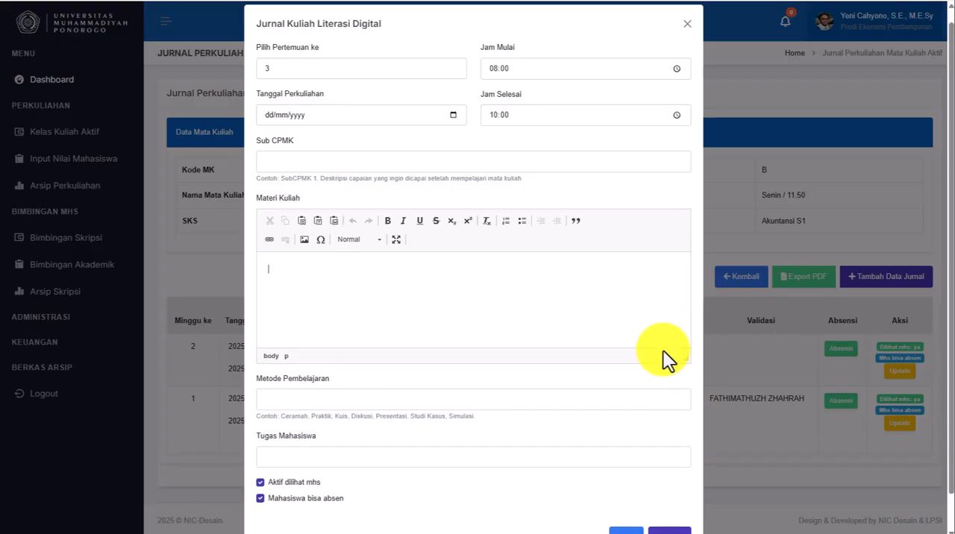
click(397, 239)
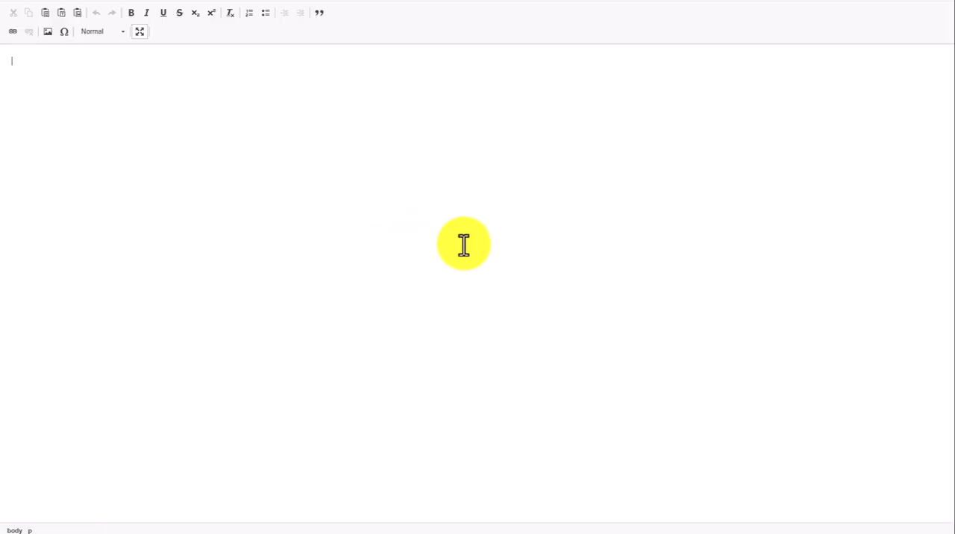
click(139, 31)
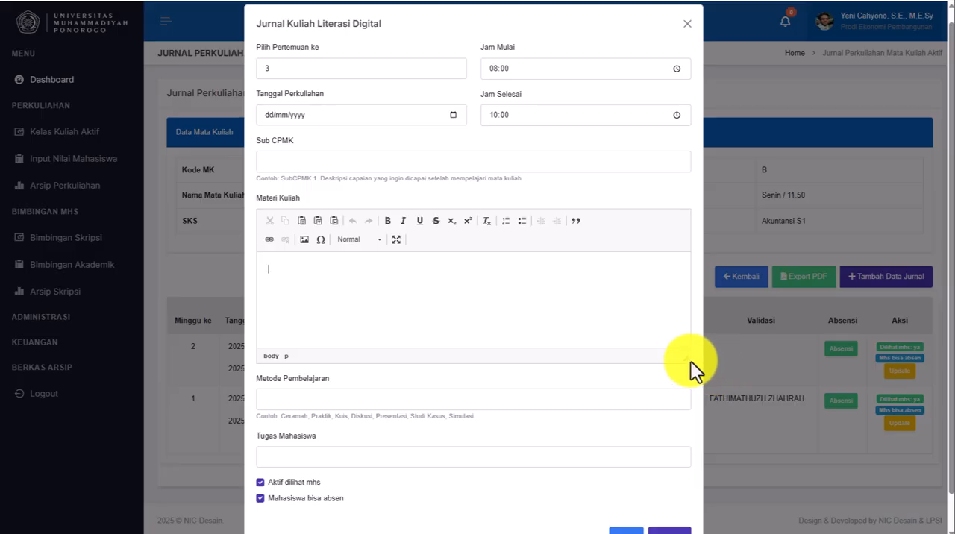
drag(684, 353, 689, 324)
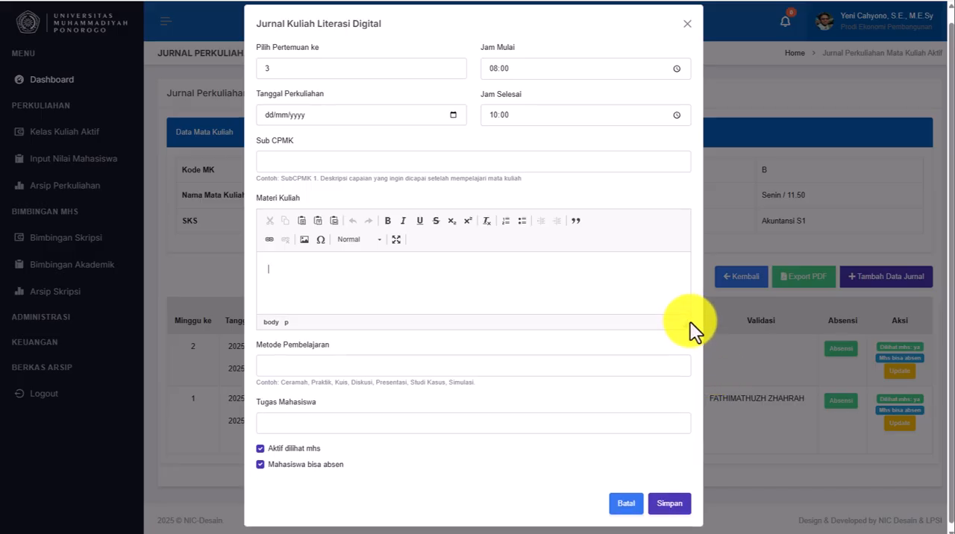
- Examine the Metode Pembelajaran field with its example methods and the Tugas Mahasiswa field without filling them in
click(358, 362)
click(526, 399)
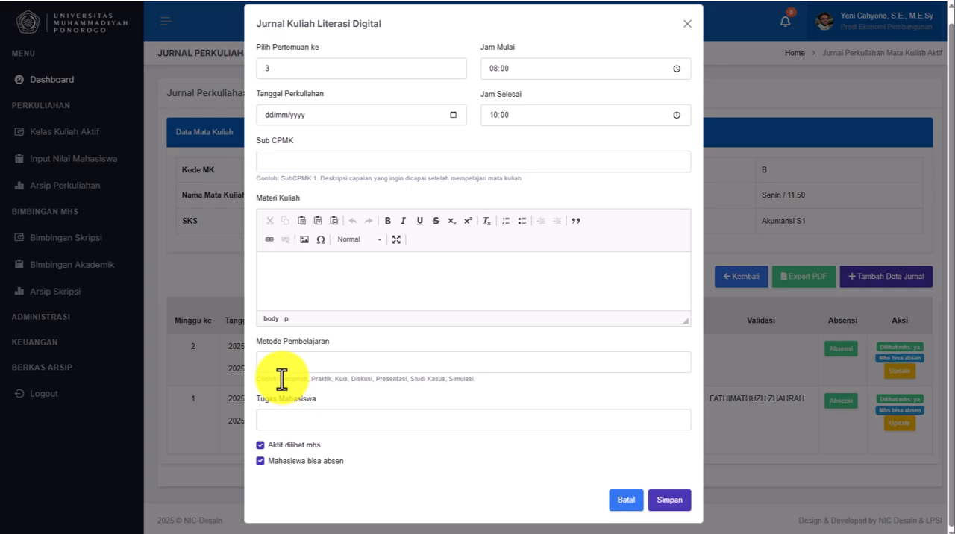
drag(282, 380, 384, 379)
click(370, 400)
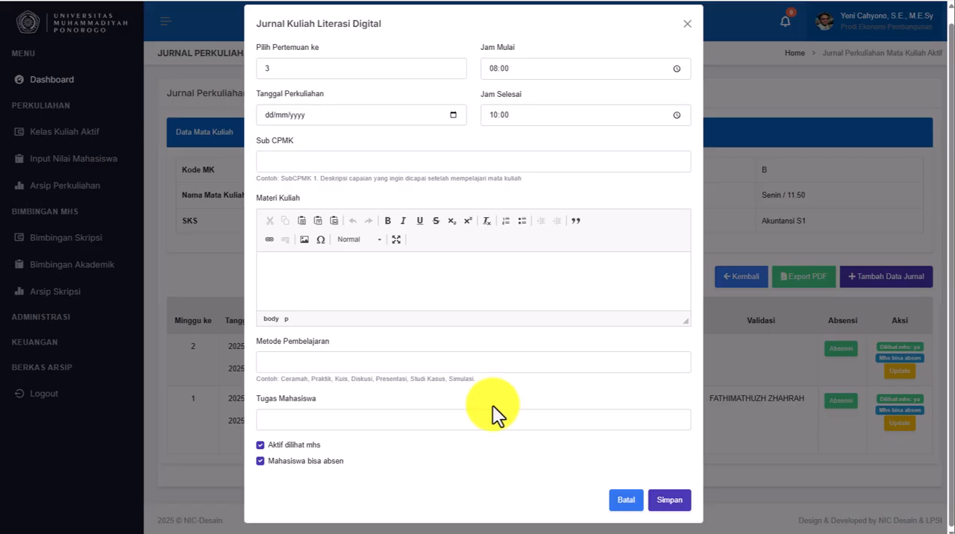
click(371, 421)
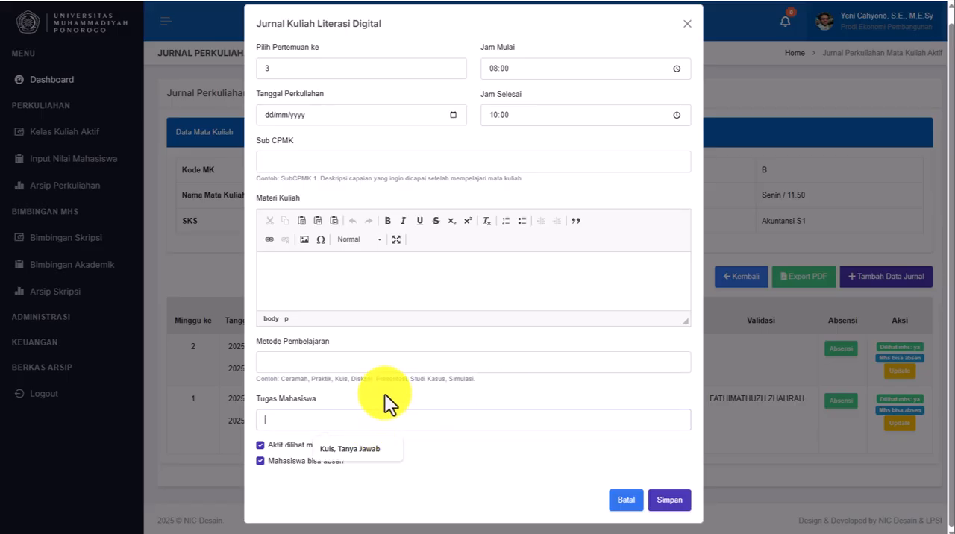
click(385, 393)
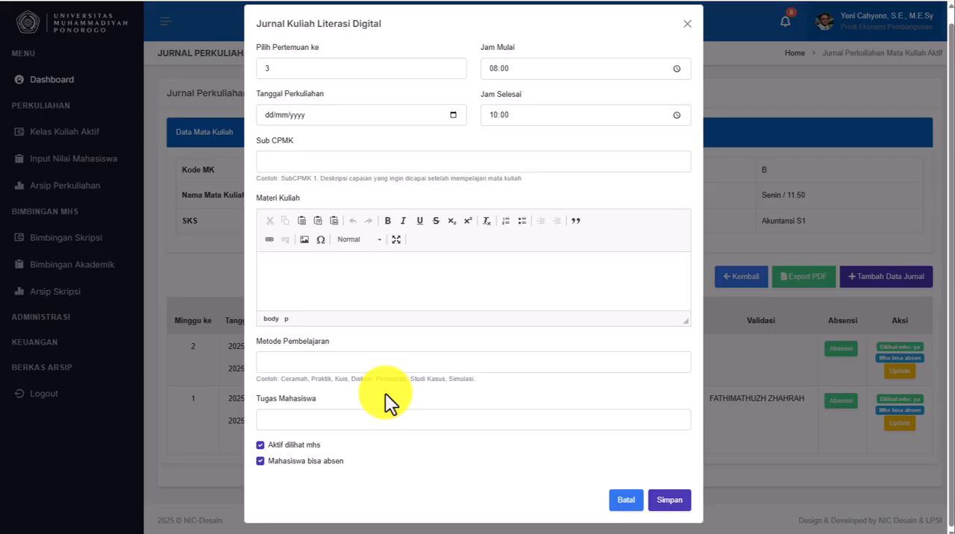
click(390, 422)
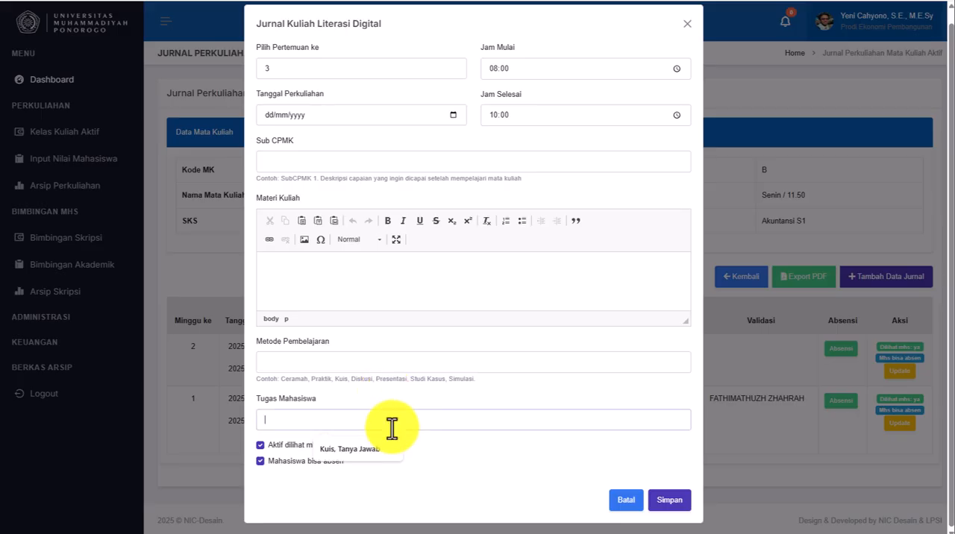
click(474, 470)
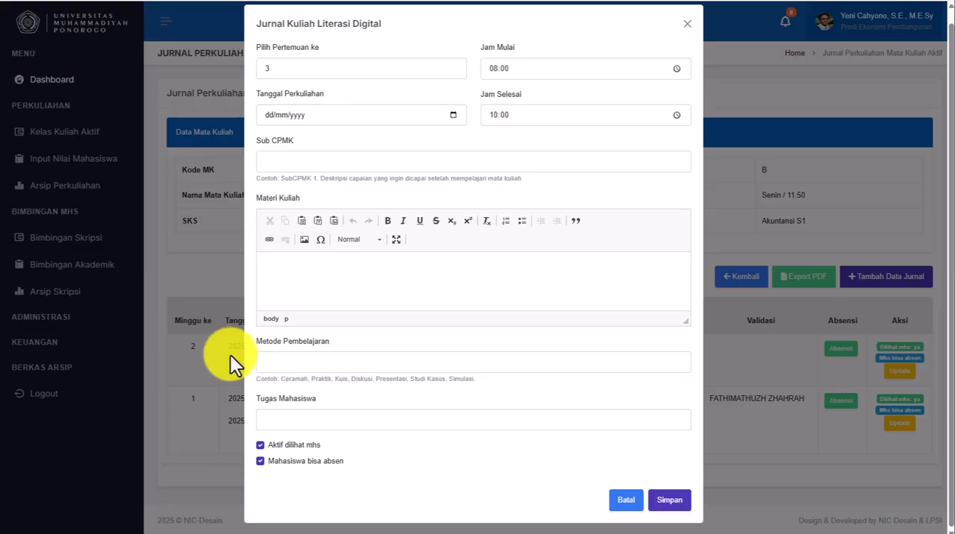
- Cancel the new journal entry without saving, and reopen and cancel its form once more
click(286, 446)
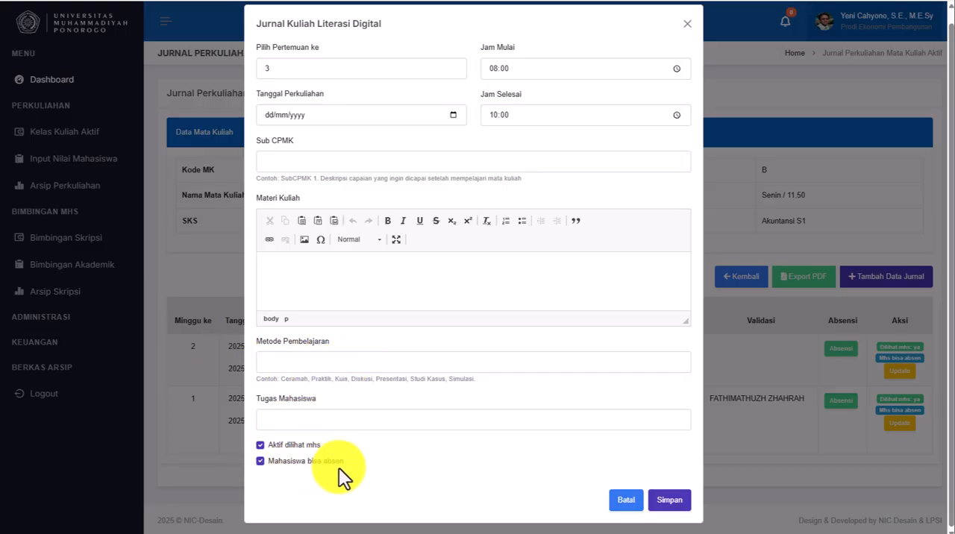
click(626, 501)
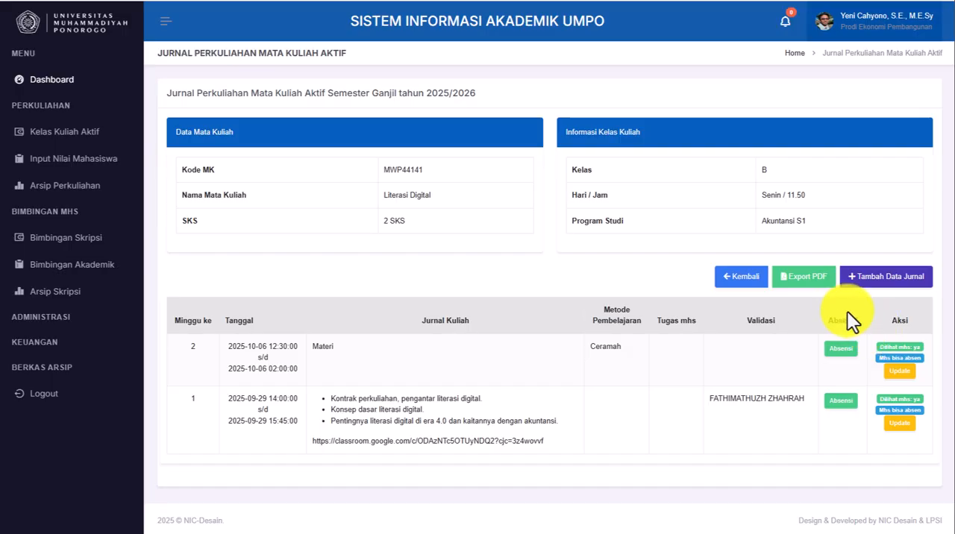
click(886, 281)
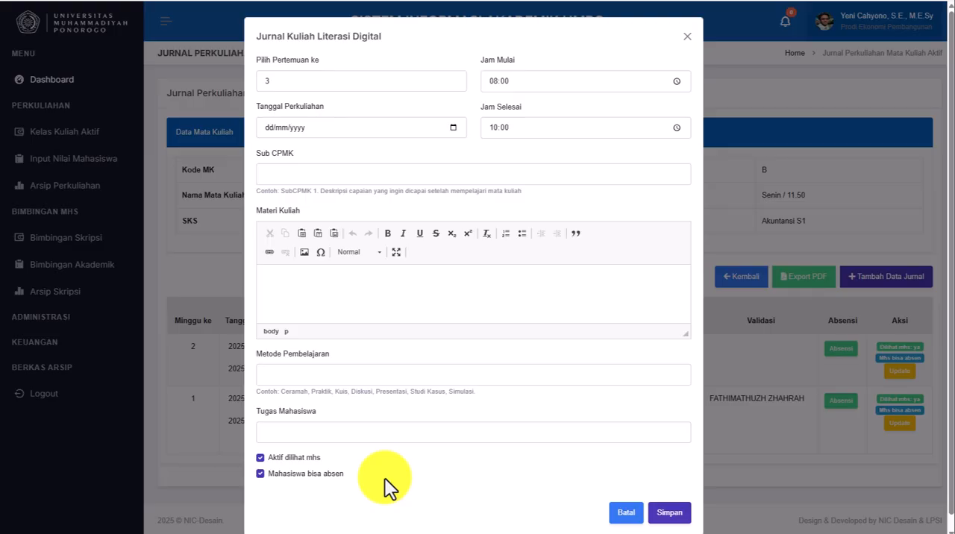
click(623, 513)
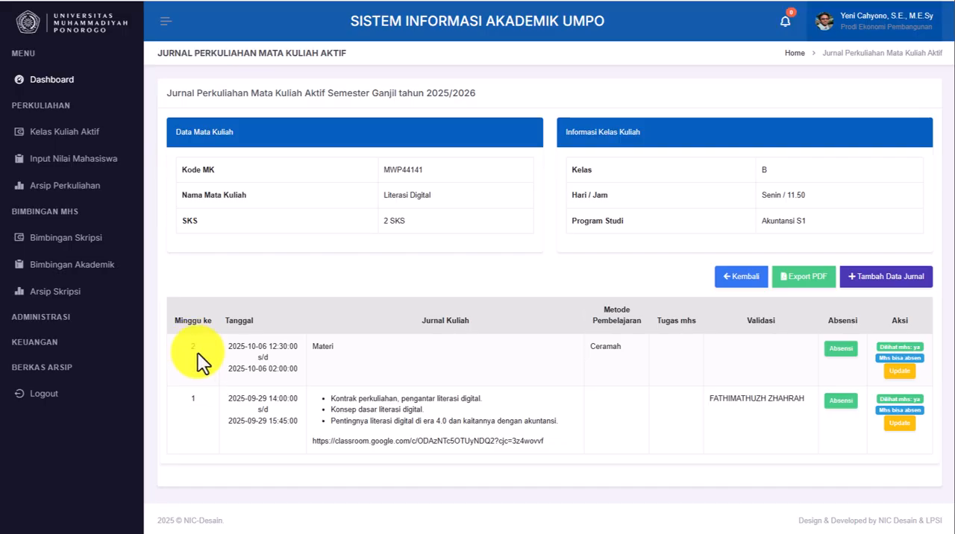
- Open the student attendance page for week 2 of the Literasi Digital journal
click(840, 351)
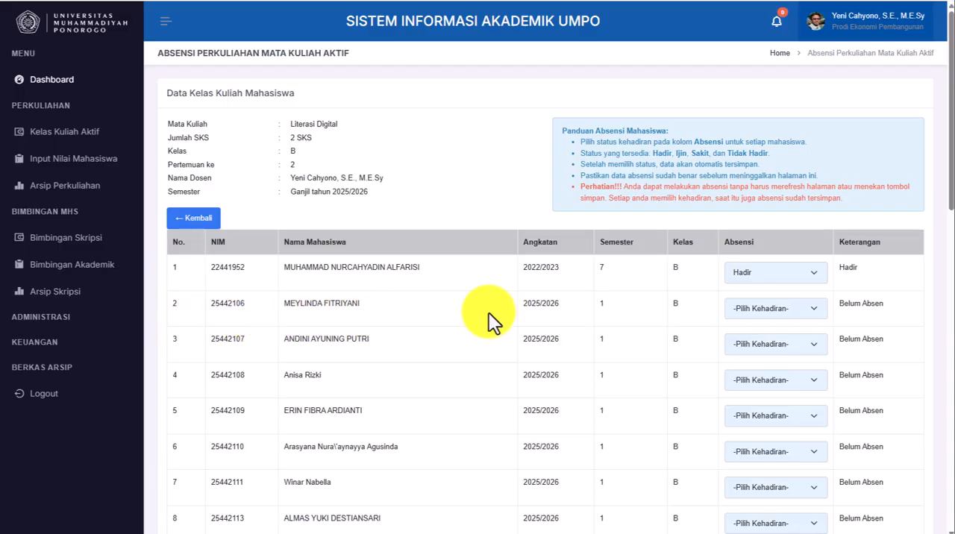
- Mark the students in rows 2, 3 and 4 of the week 2 attendance list as Hadir
click(784, 313)
click(758, 339)
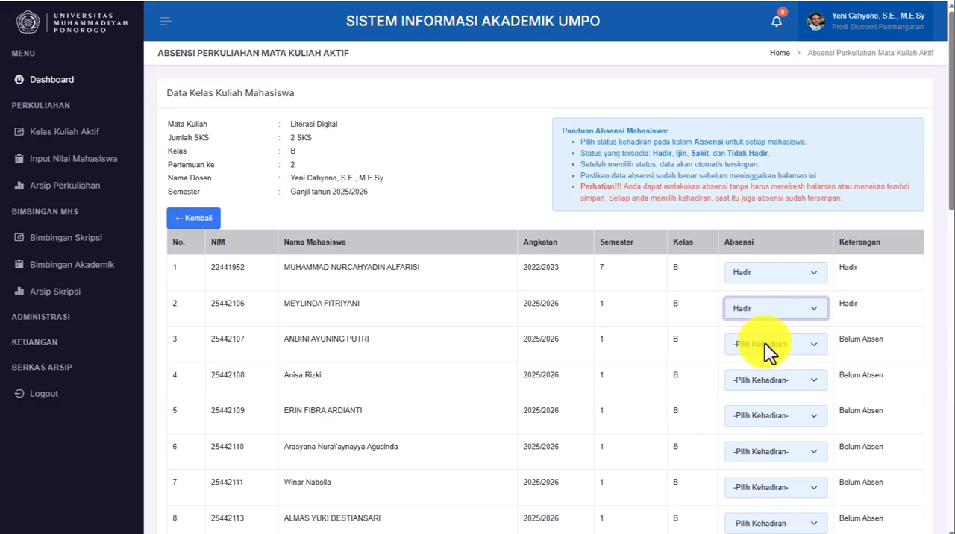
click(765, 344)
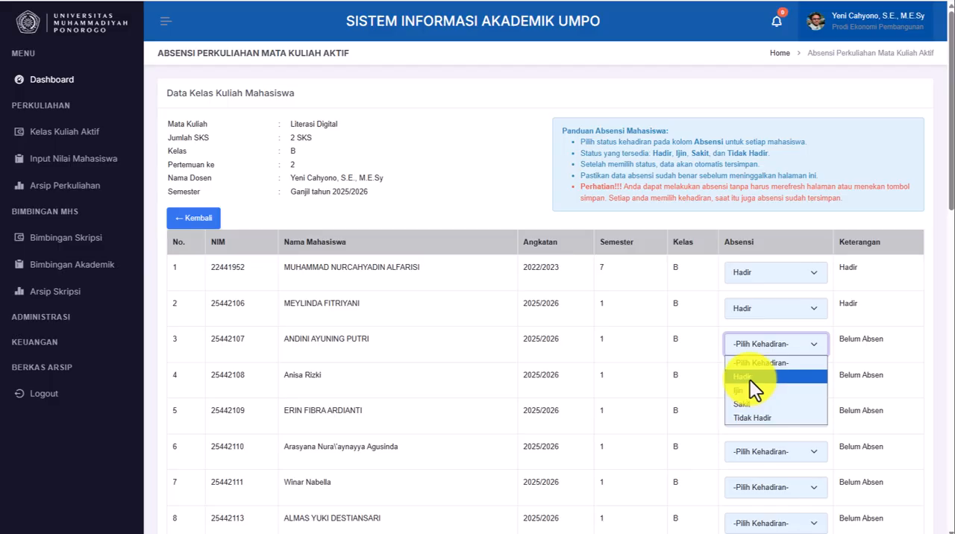
click(749, 378)
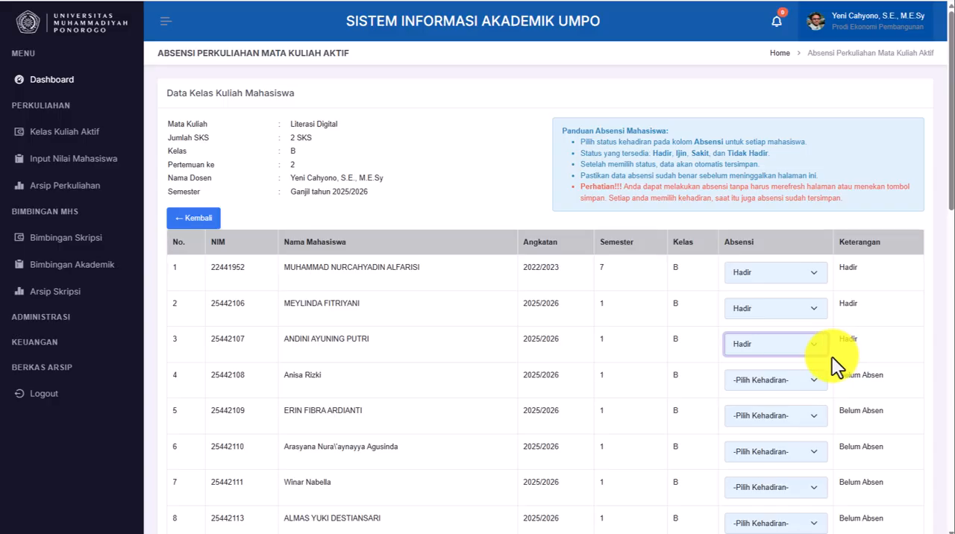
scroll(828, 369, down, 3)
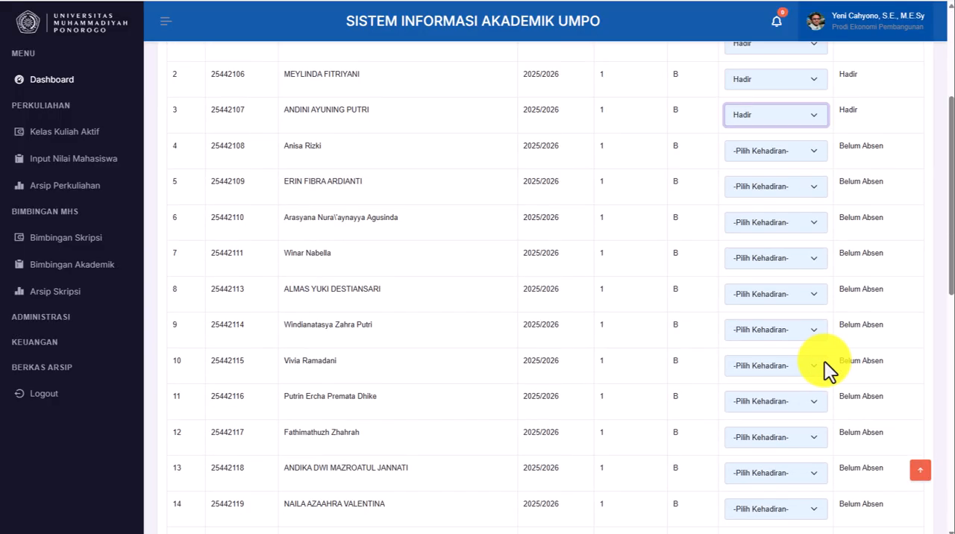
scroll(824, 367, down, 8)
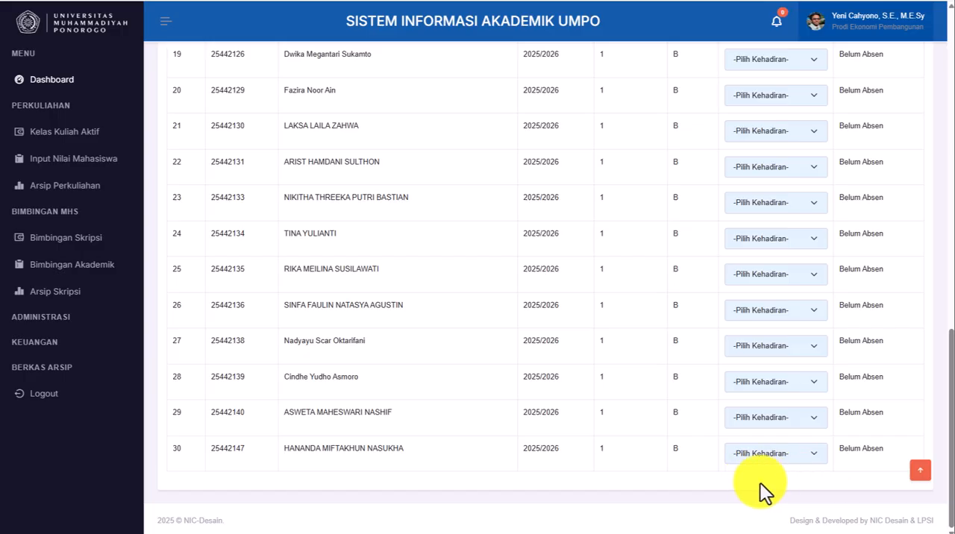
scroll(780, 424, up, 10)
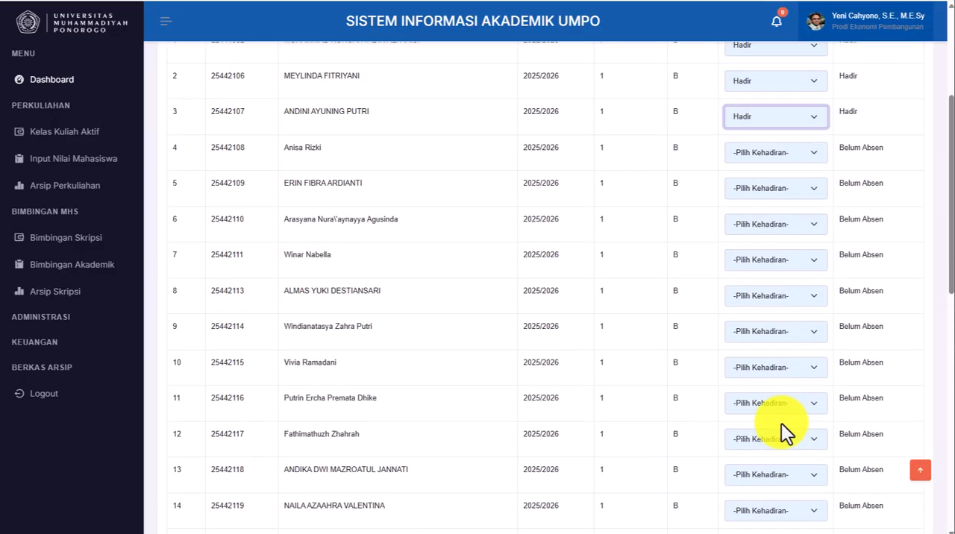
click(808, 266)
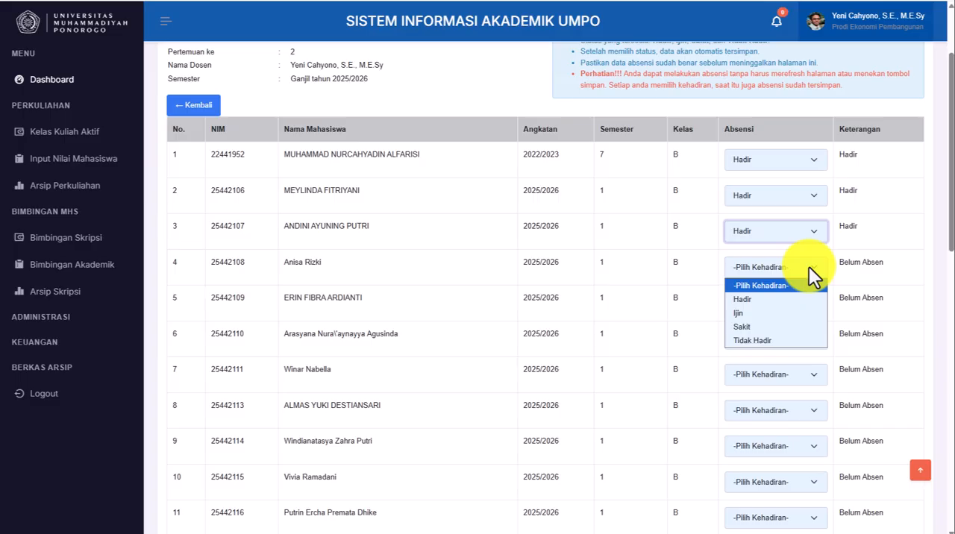
click(768, 299)
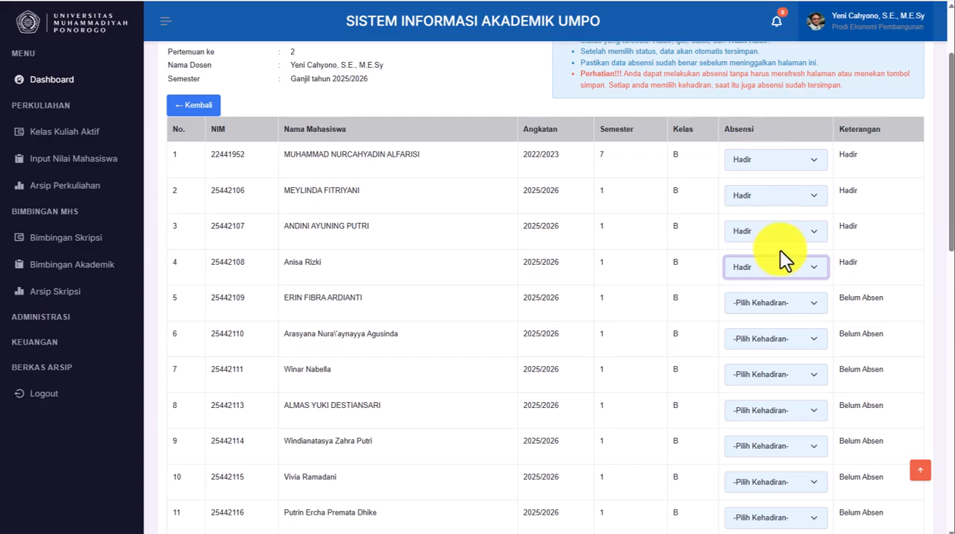
scroll(759, 268, up, 2)
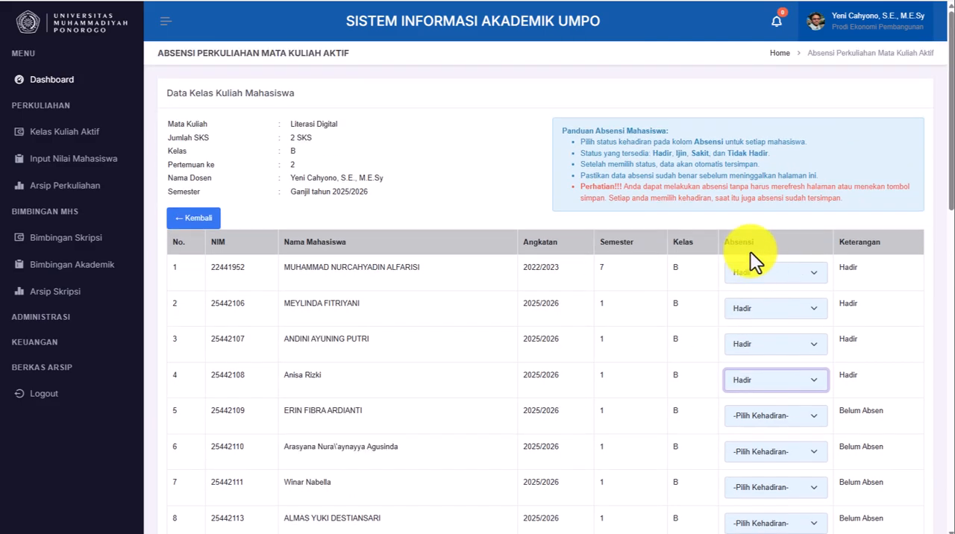
- Return to the Literasi Digital journal page and preview its PDF export, closing the preview when done
click(199, 218)
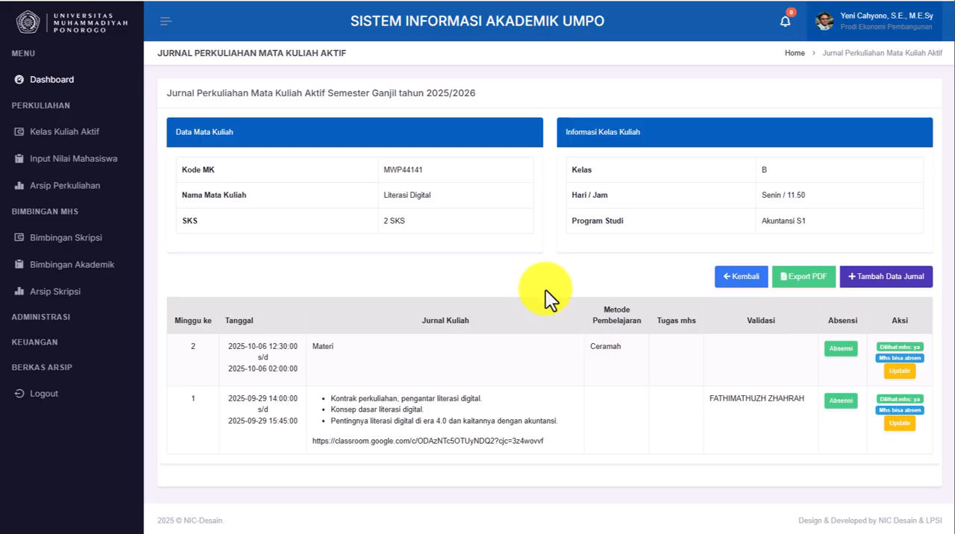
click(805, 277)
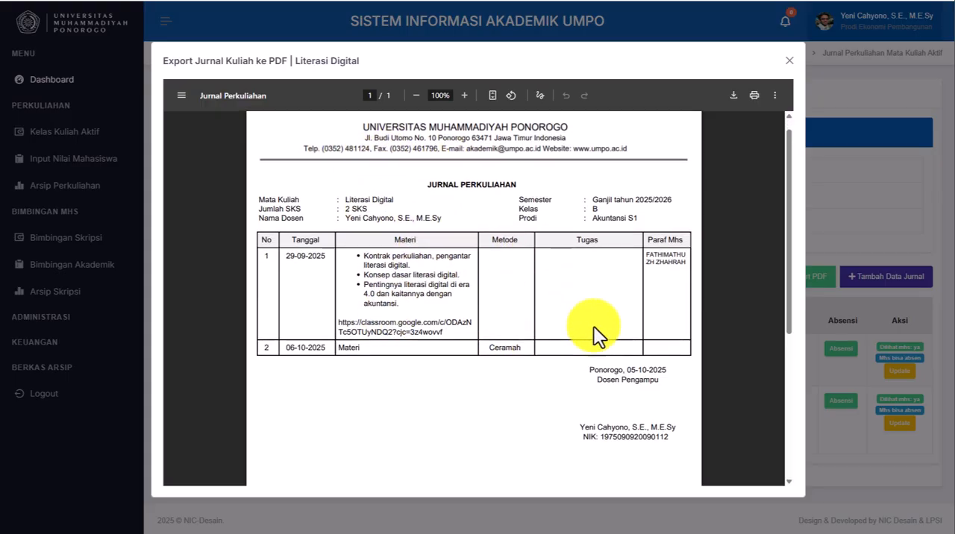
scroll(593, 326, down, 4)
scroll(593, 326, up, 4)
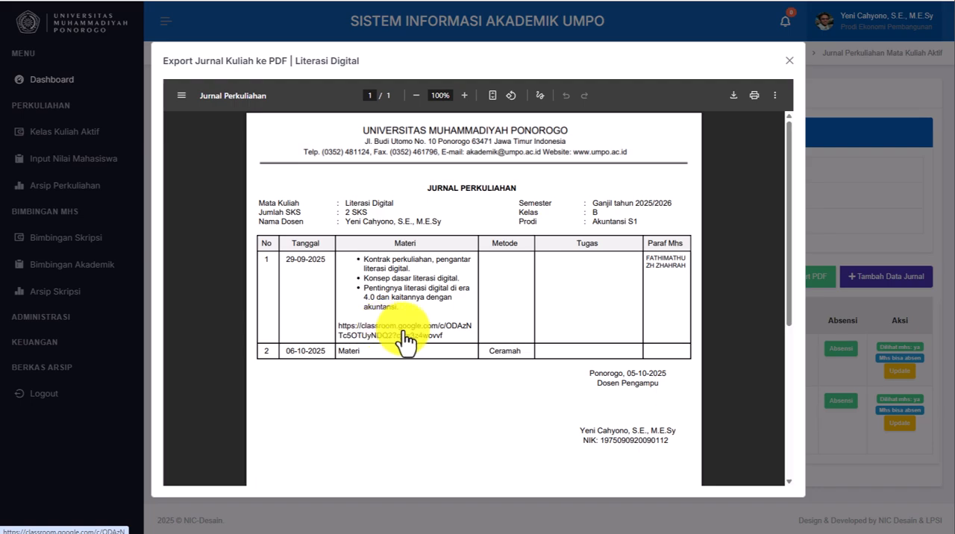
click(790, 62)
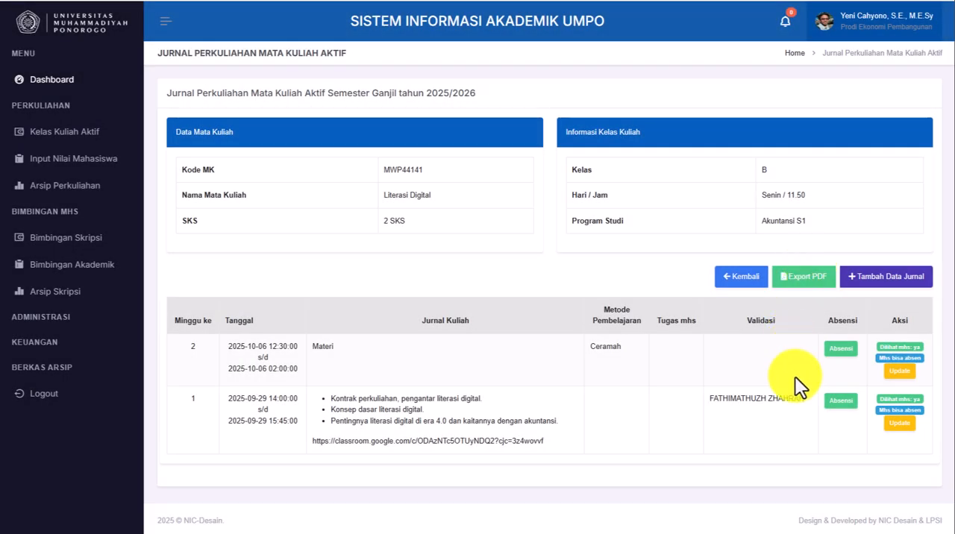
- Go back to the active class list and review the Jurnal, Absensi and Nilai documents of Literasi Digital class B
click(739, 278)
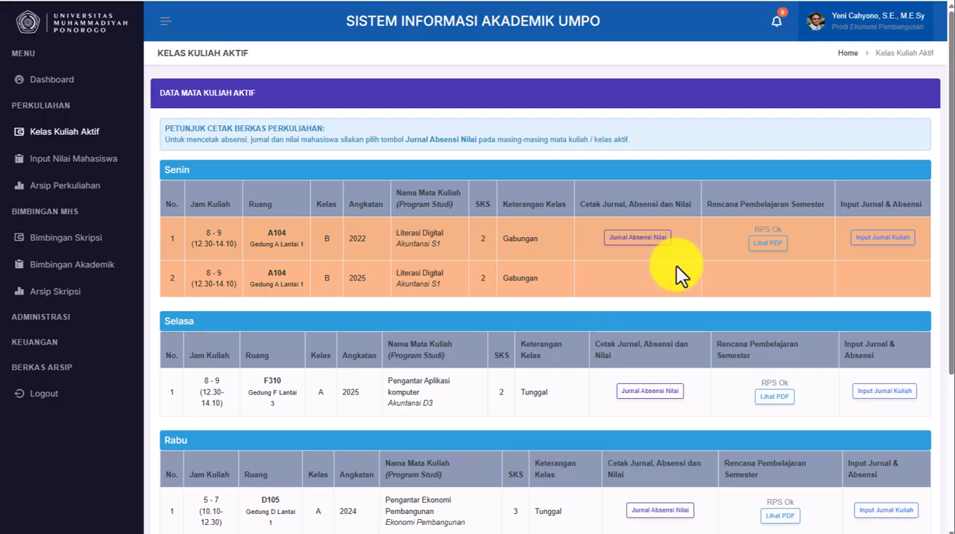
click(643, 238)
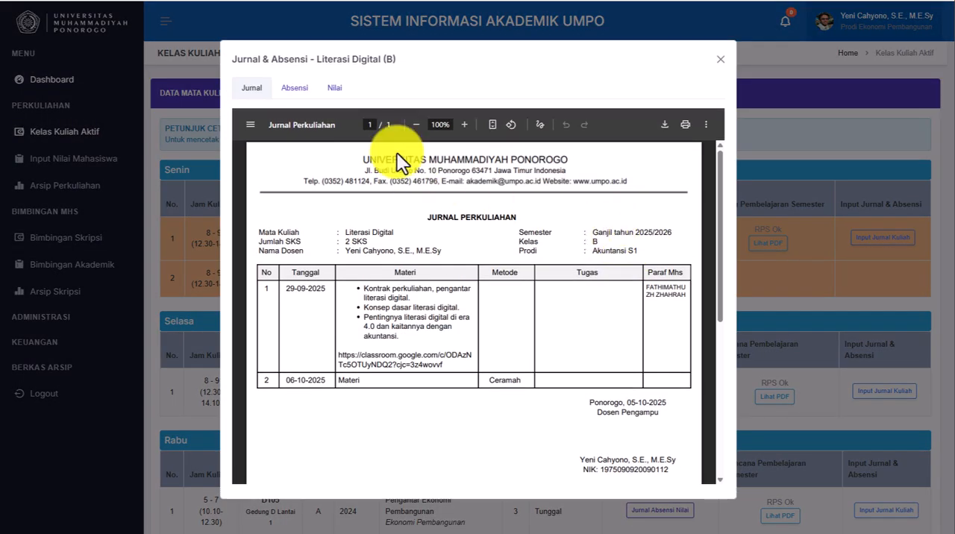
click(291, 90)
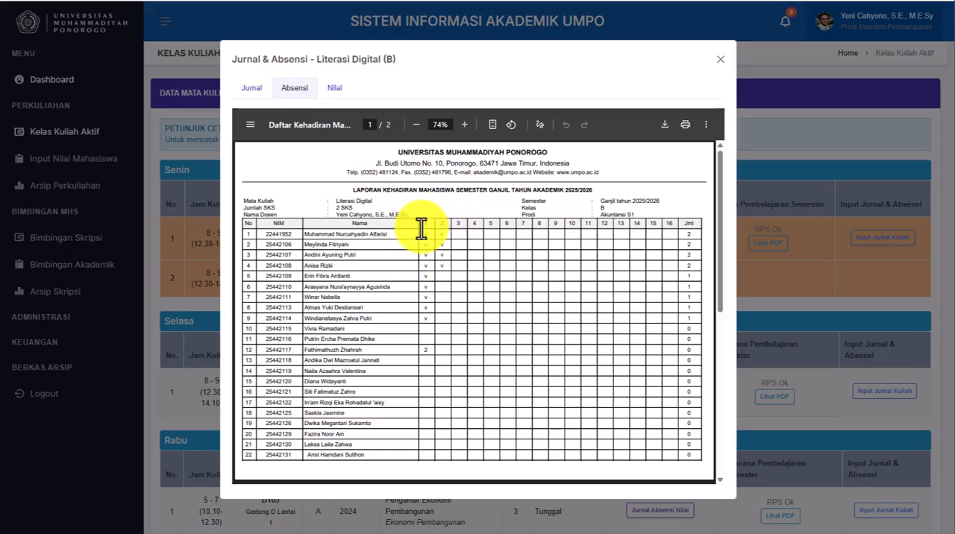
click(334, 89)
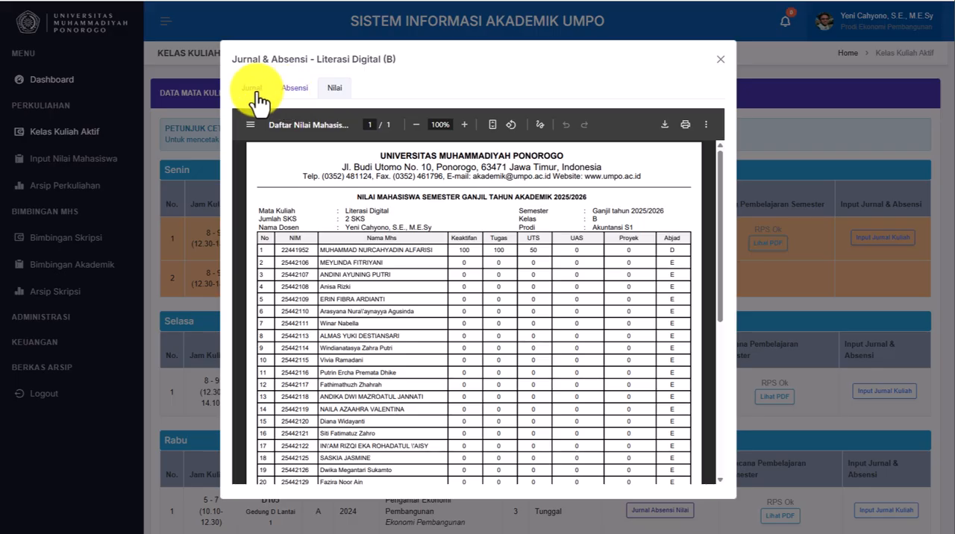
click(252, 90)
click(720, 60)
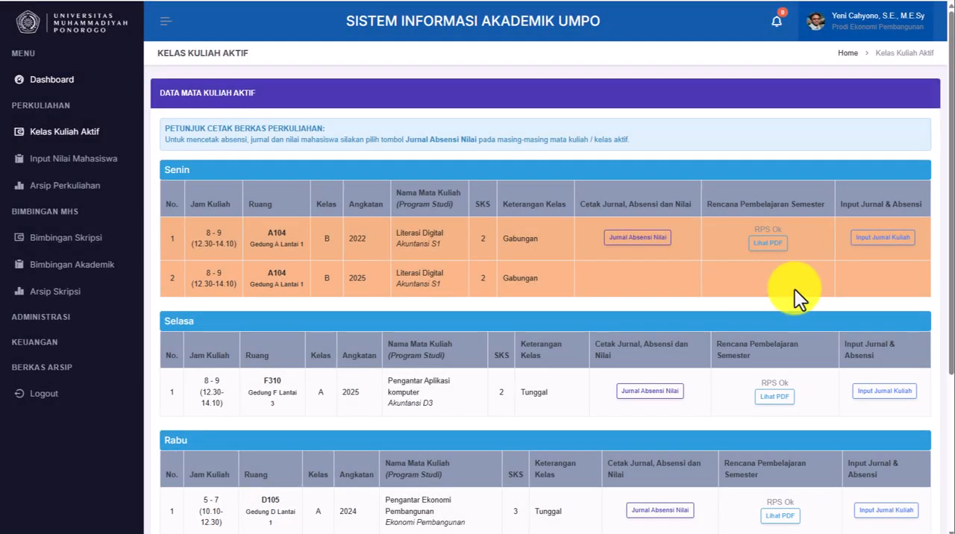
- Open the Input Nilai Mahasiswa page, return to the dashboard and reopen the page from its Input Nilai shortcut
click(74, 170)
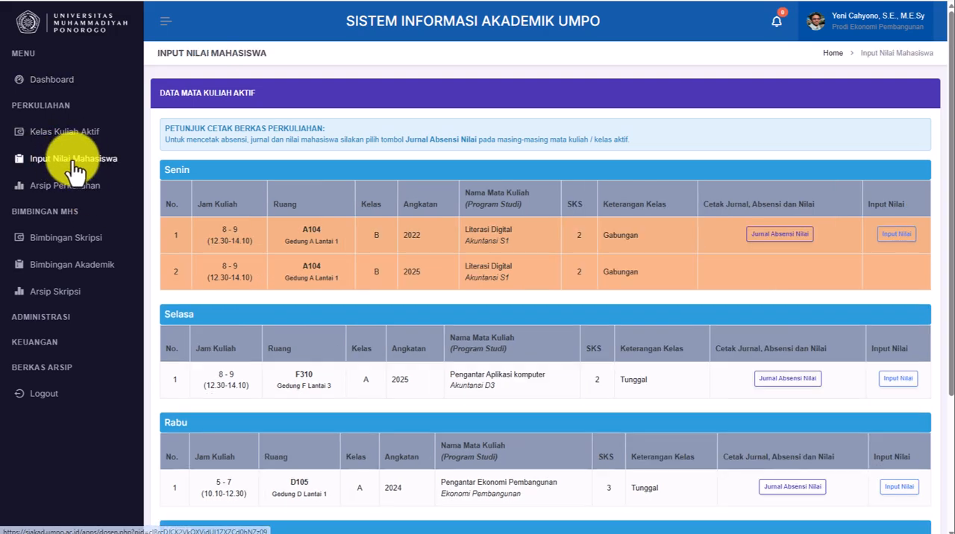
click(50, 82)
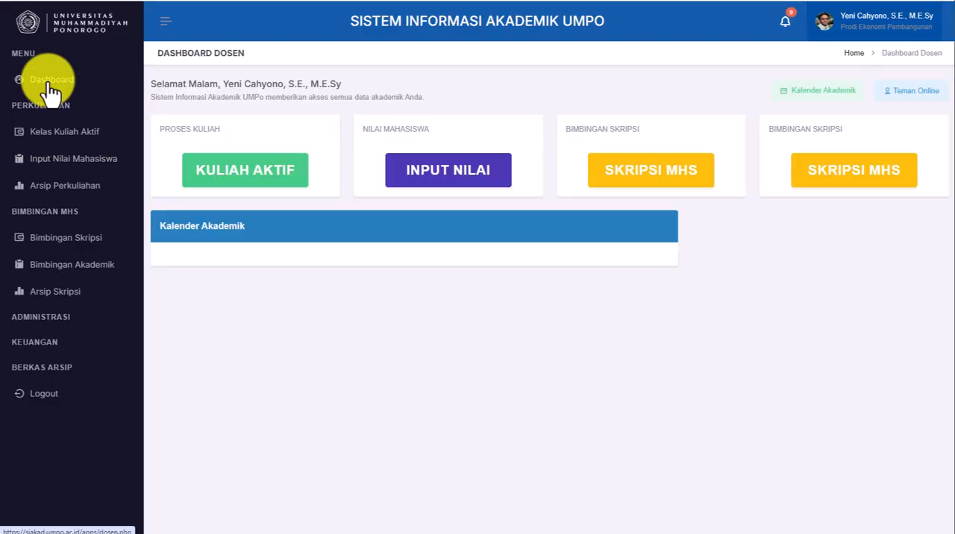
click(444, 178)
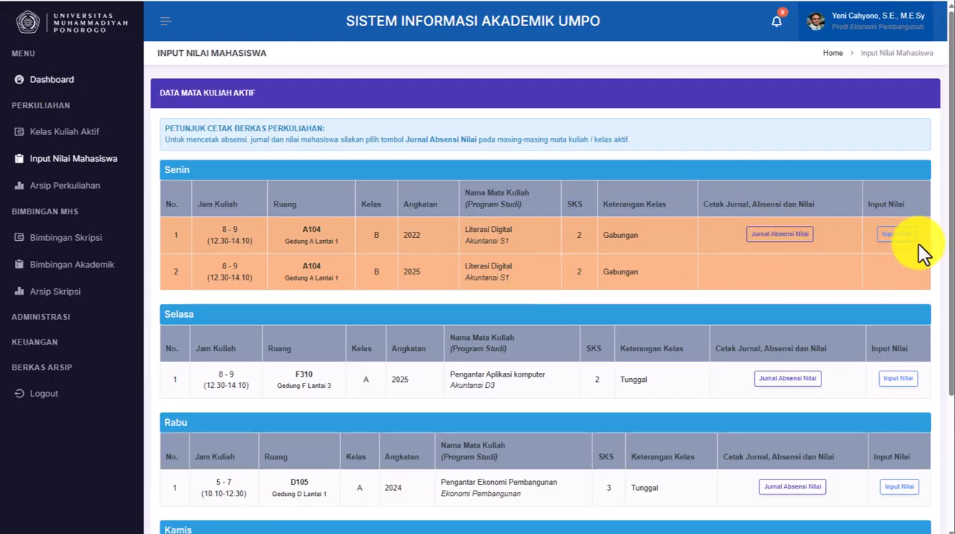
- Check the printable Literasi Digital documents from the grade input page, close them and open the class's grade entry table
click(779, 234)
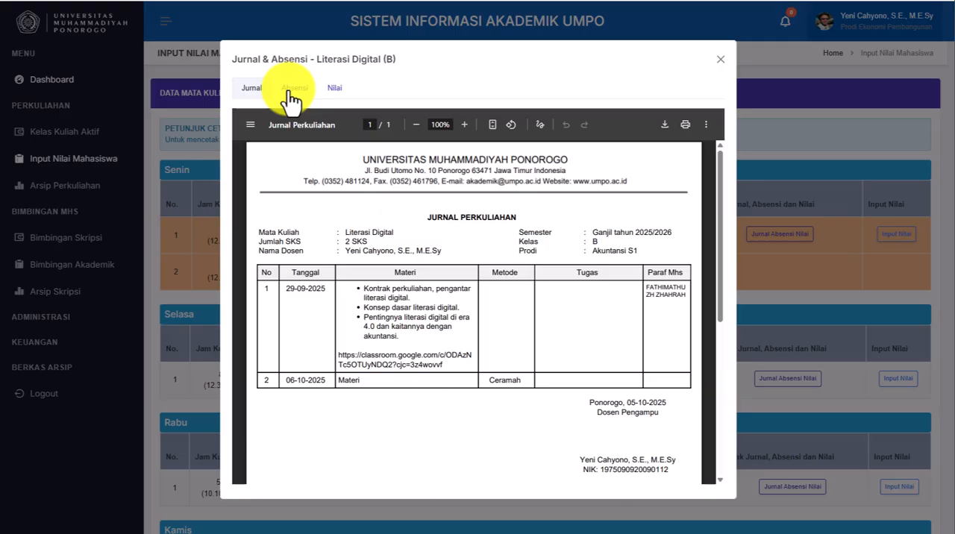
click(290, 91)
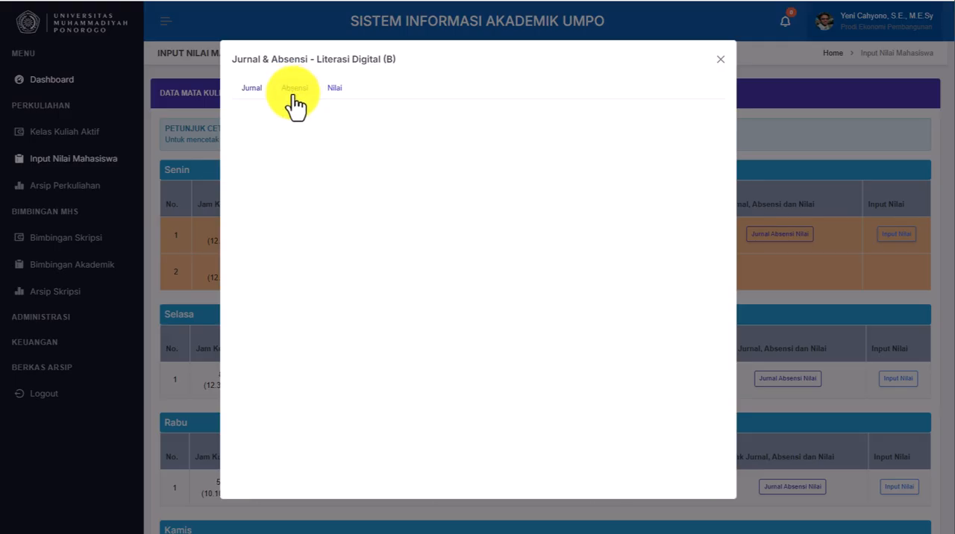
click(251, 89)
click(330, 93)
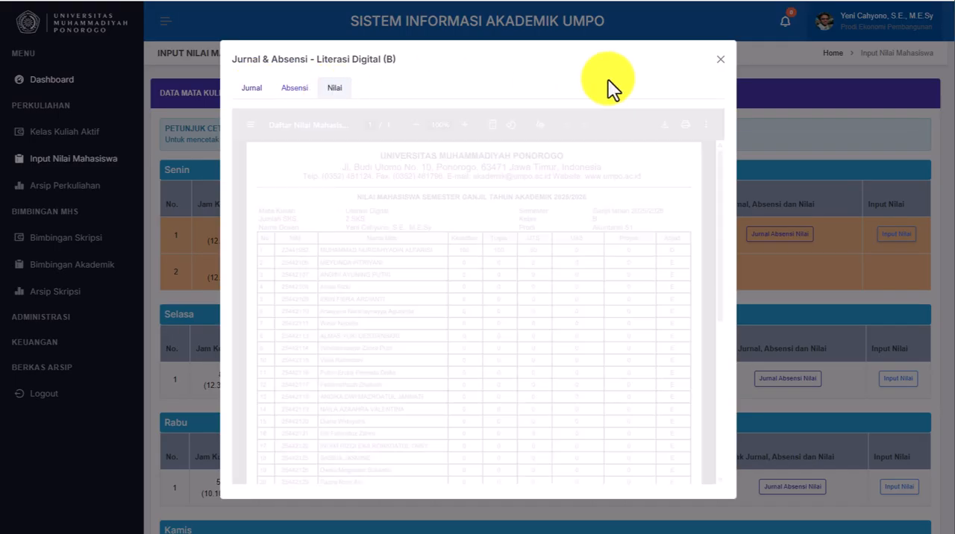
click(721, 59)
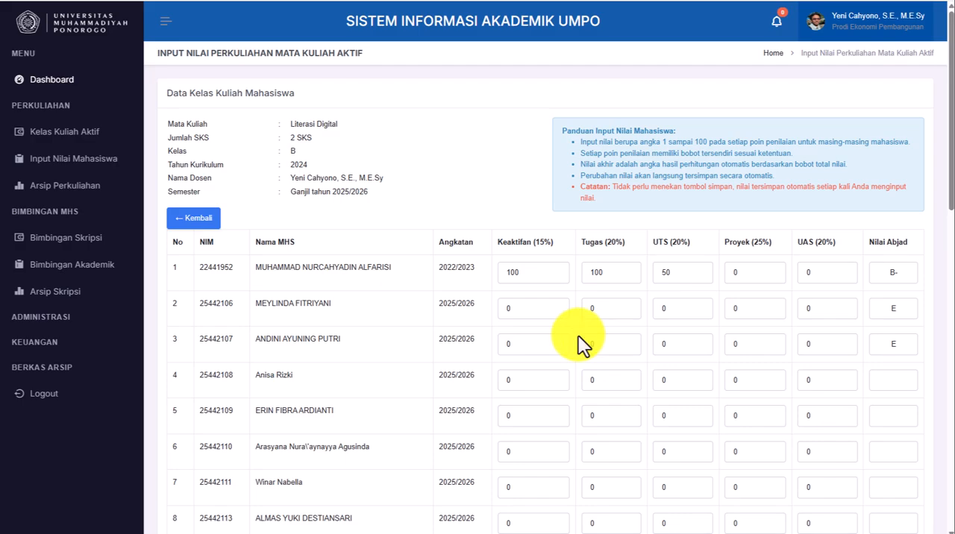
- Enter the grades of the student in row 2: Keaktifan 90, Tugas 100, UTS 95, Proyek 95 and UAS 85
double_click(496, 308)
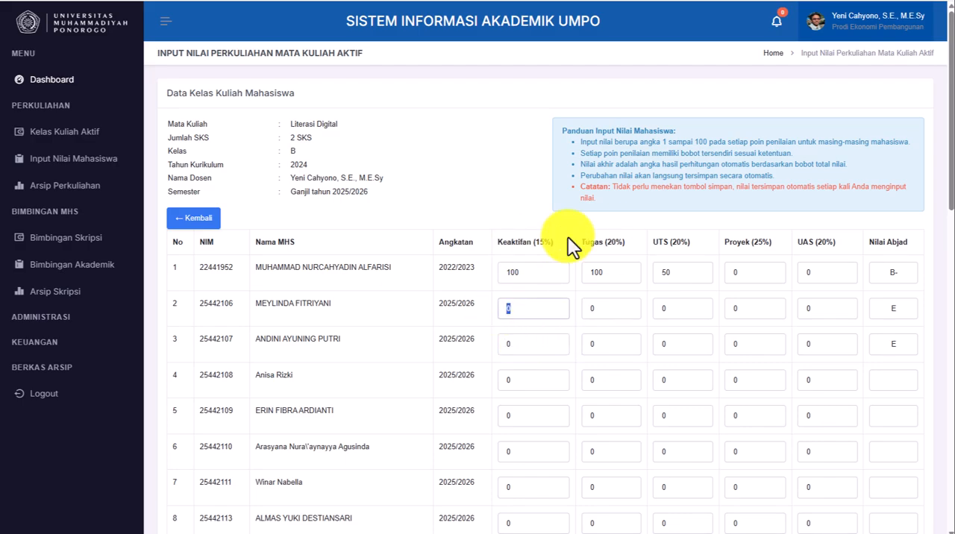
text(90)
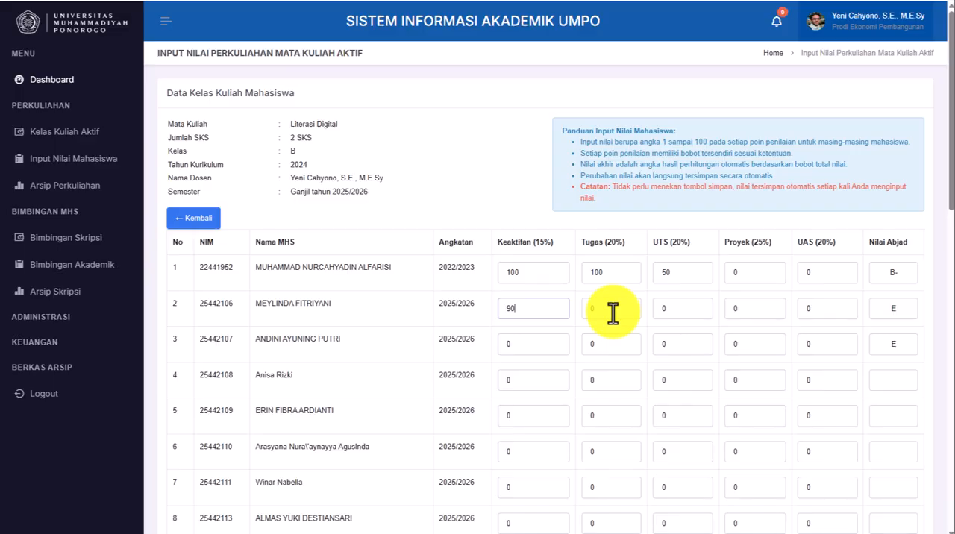
key(Tab)
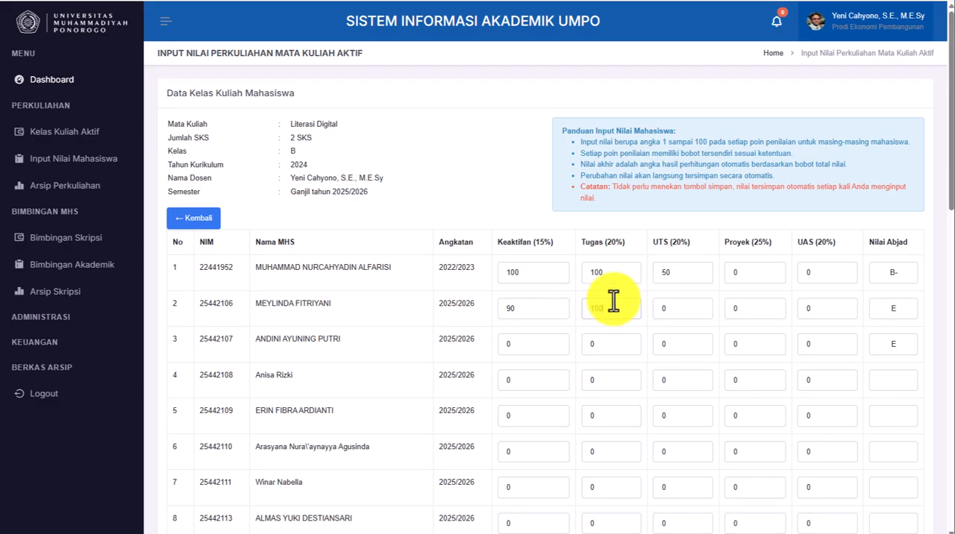
click(674, 304)
drag(674, 303, 653, 304)
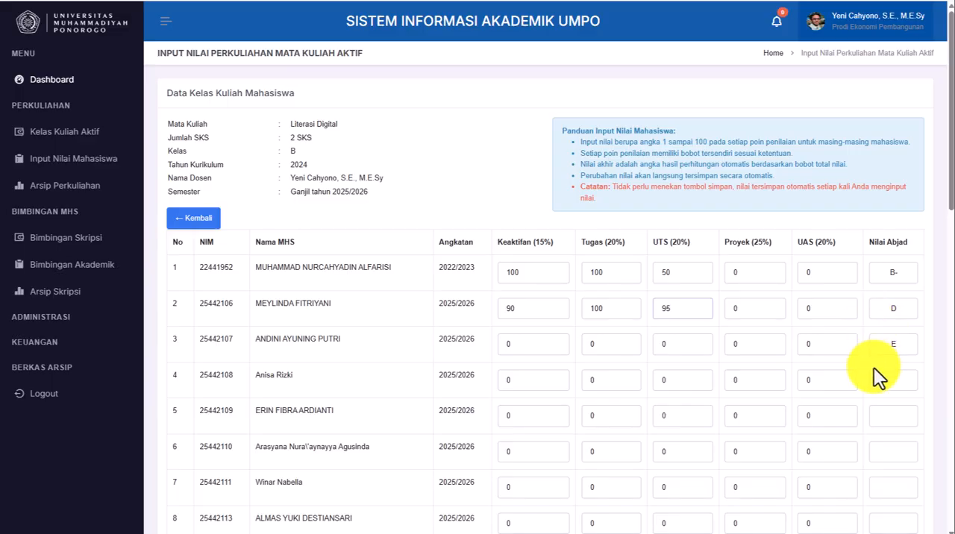
click(750, 312)
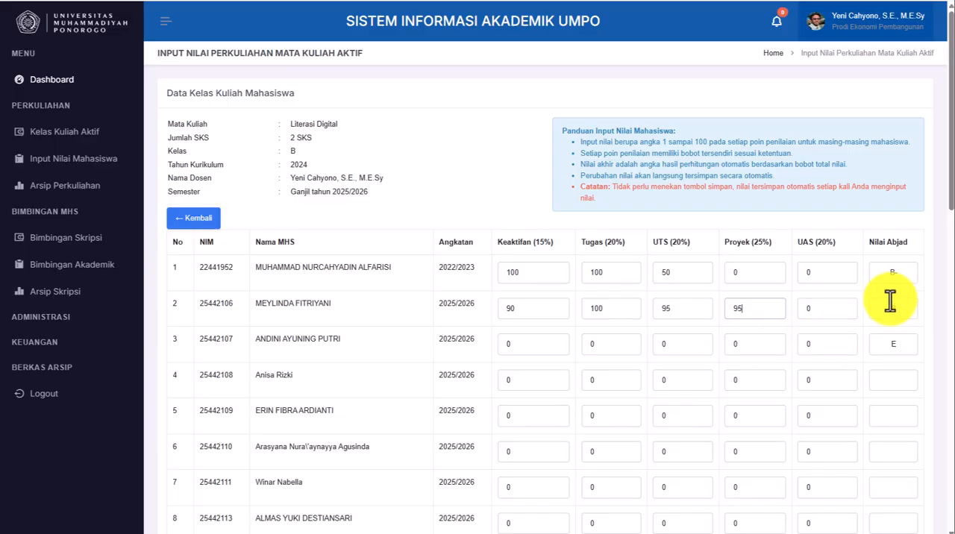
click(807, 312)
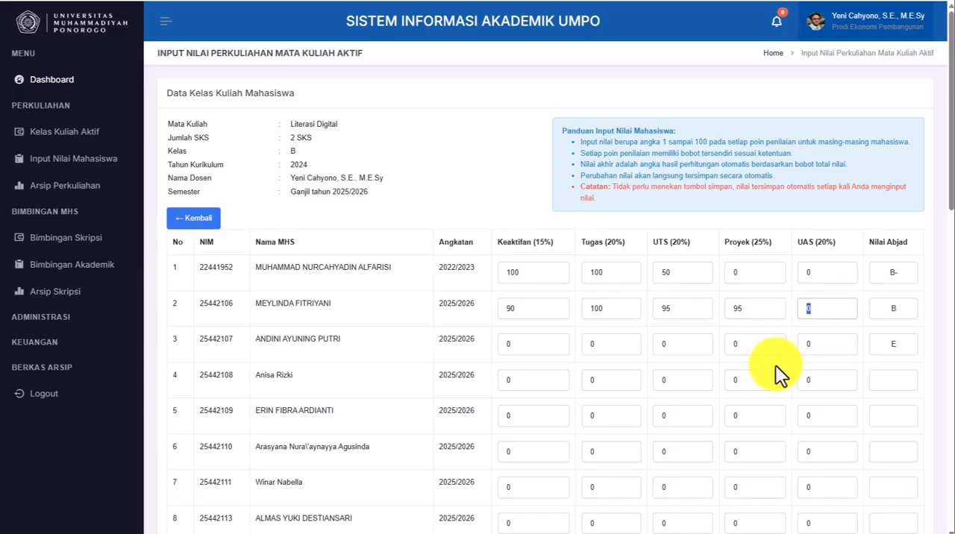
text(85)
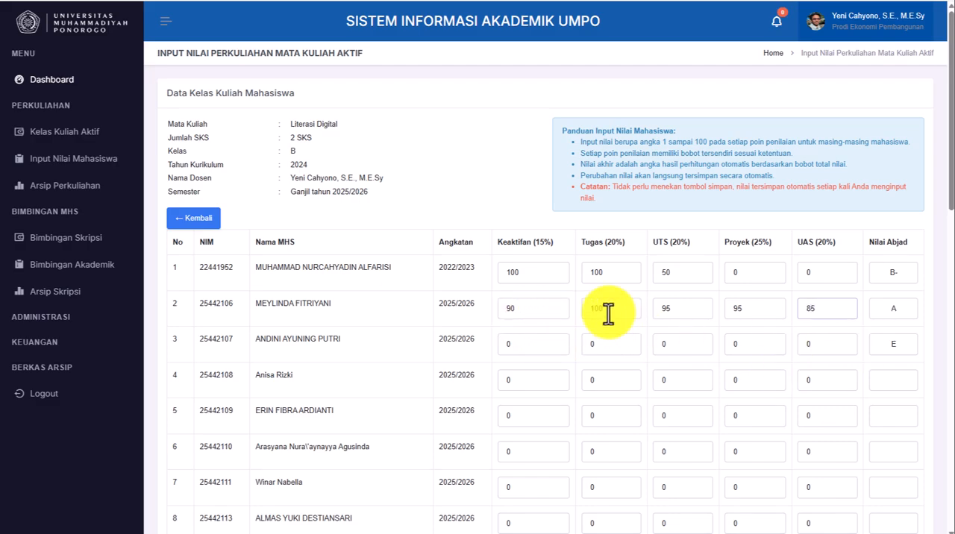
click(816, 301)
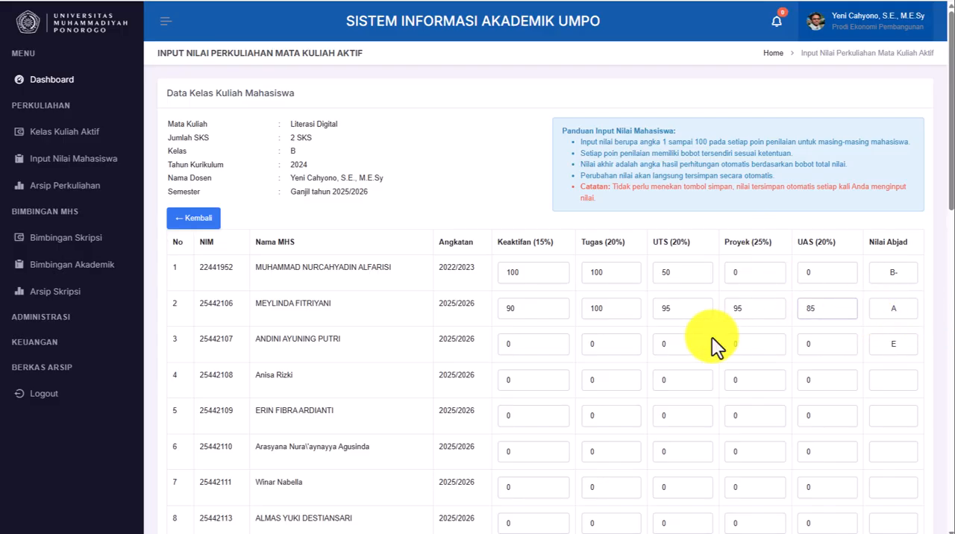
click(510, 308)
text(90)
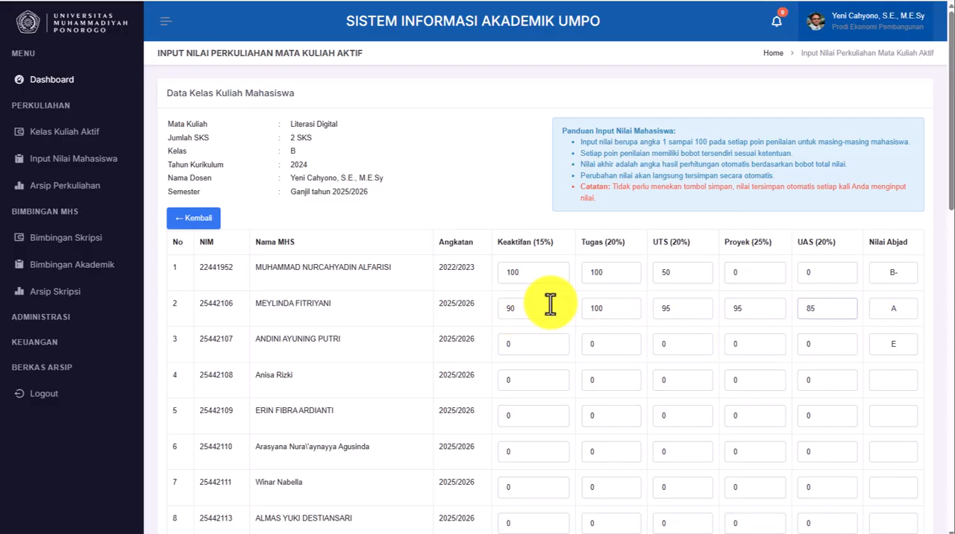
click(597, 308)
text(100)
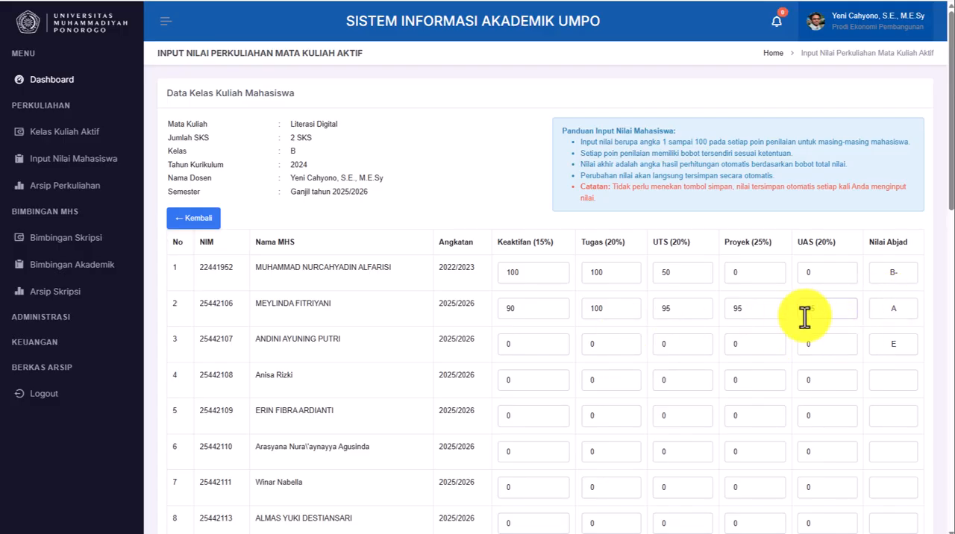
- Set the UAS grade of the student in row 2 to 85 and return to the grade input class list
text(85)
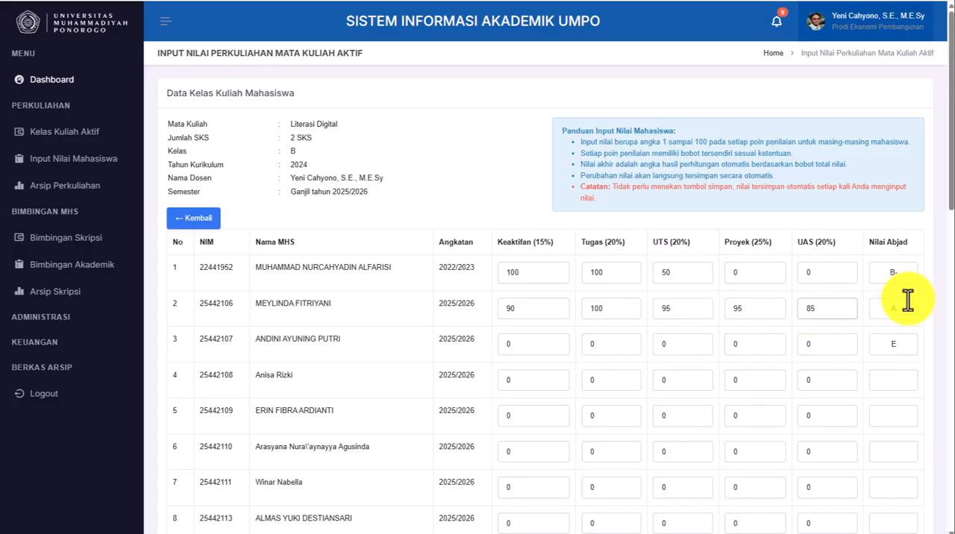
click(195, 219)
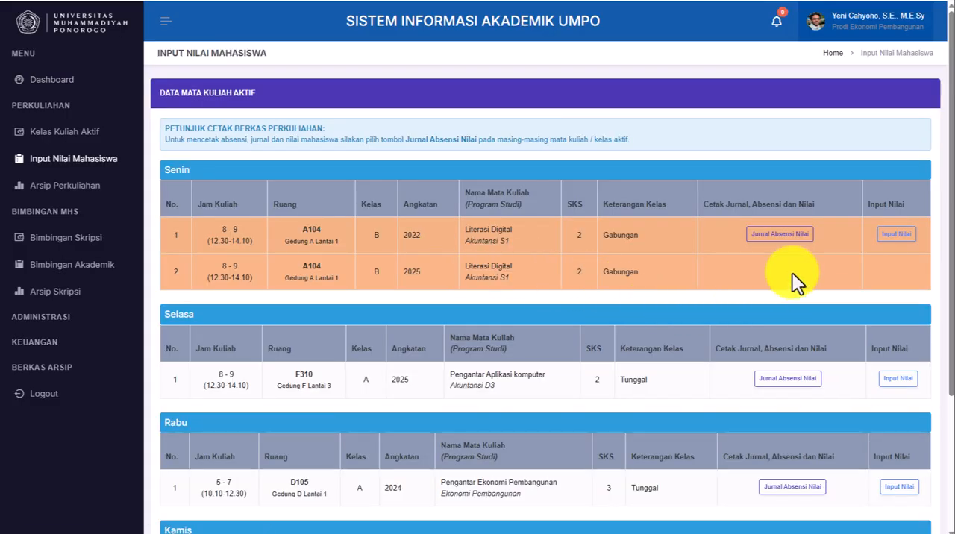
- Examine the printable Nilai document of Literasi Digital class B from beginning to end, then close it
click(792, 235)
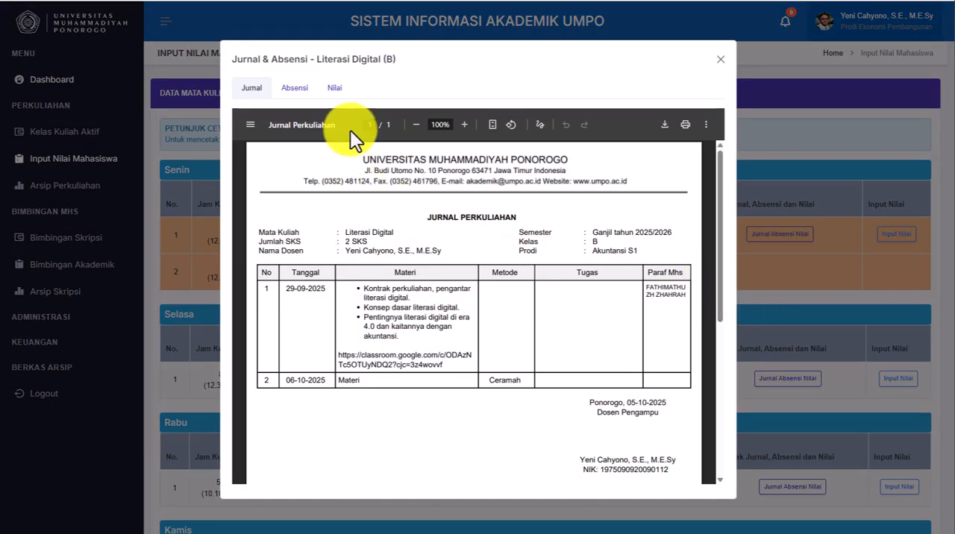
click(337, 89)
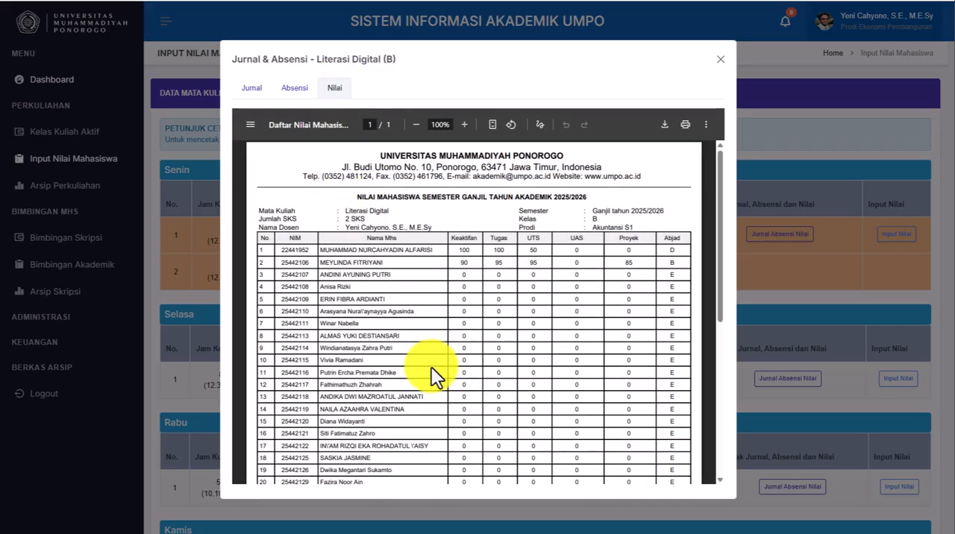
scroll(537, 362, down, 3)
scroll(536, 361, down, 3)
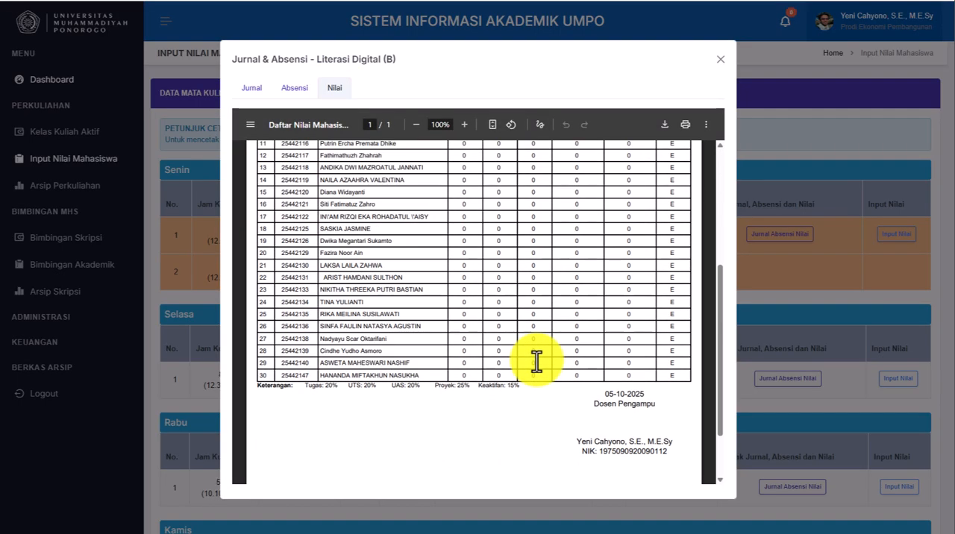
scroll(537, 361, up, 6)
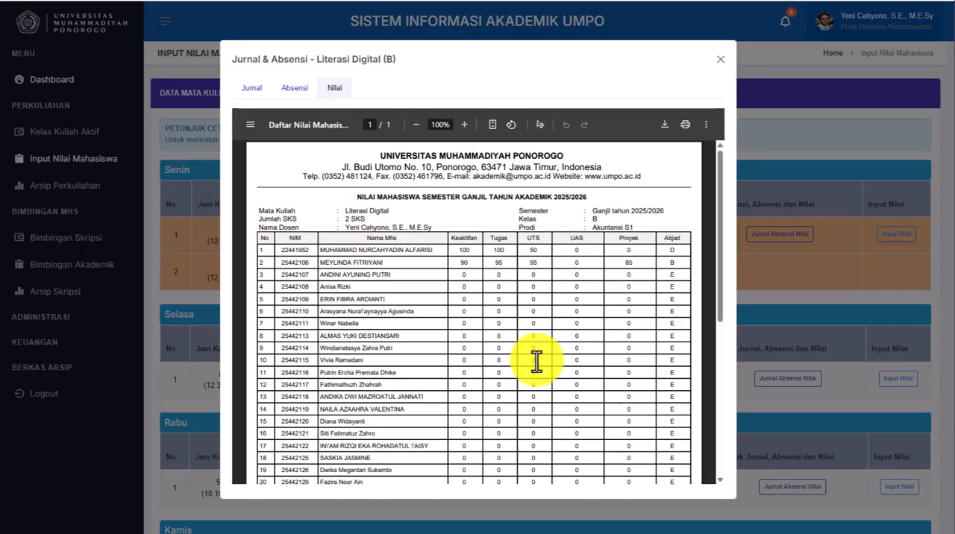
scroll(537, 361, down, 6)
scroll(537, 362, up, 6)
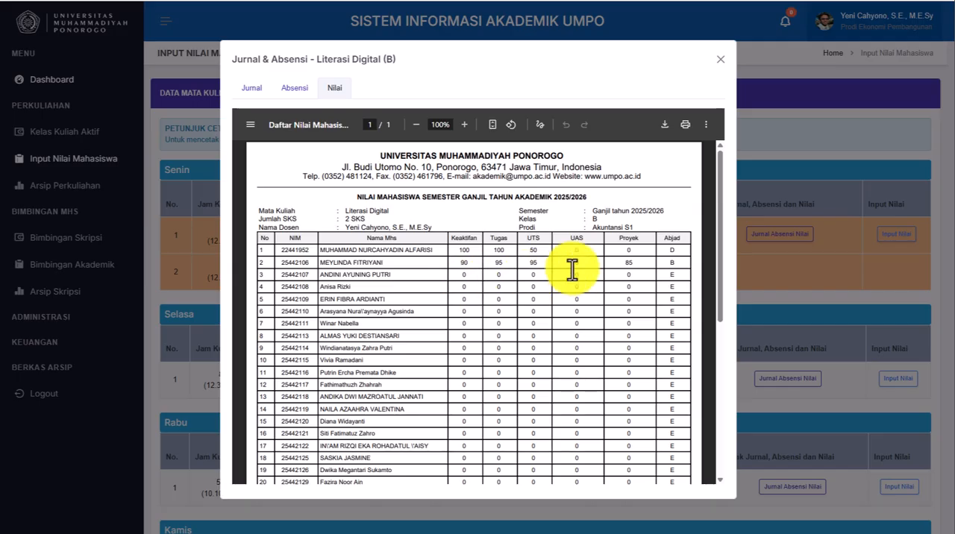
click(720, 59)
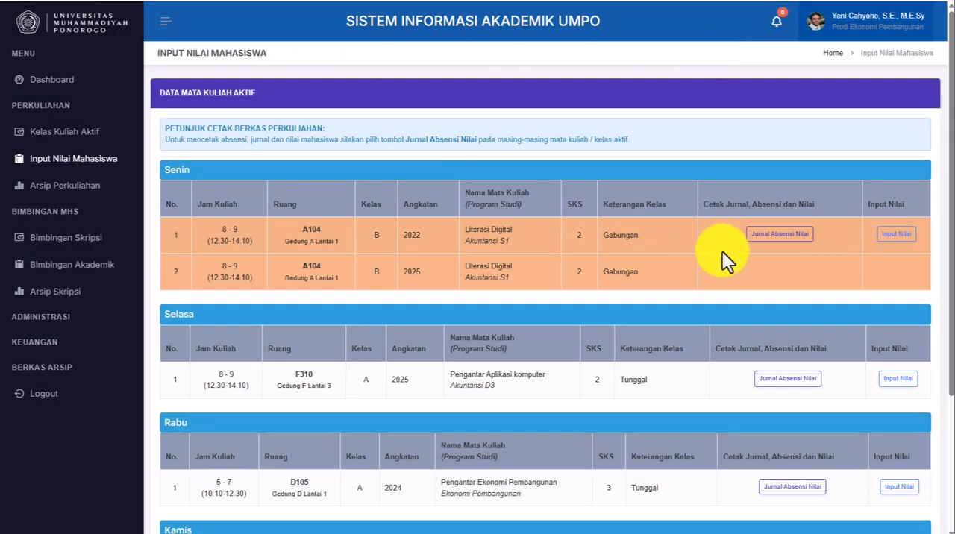
- Reopen the Literasi Digital class B documents, review the Nilai, Absensi and Jurnal reports again and close them
click(779, 235)
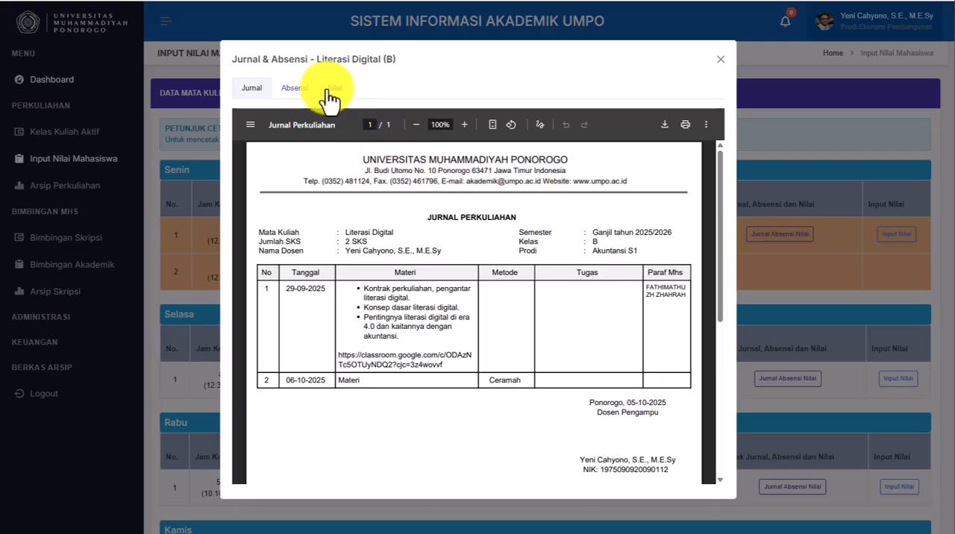
click(339, 91)
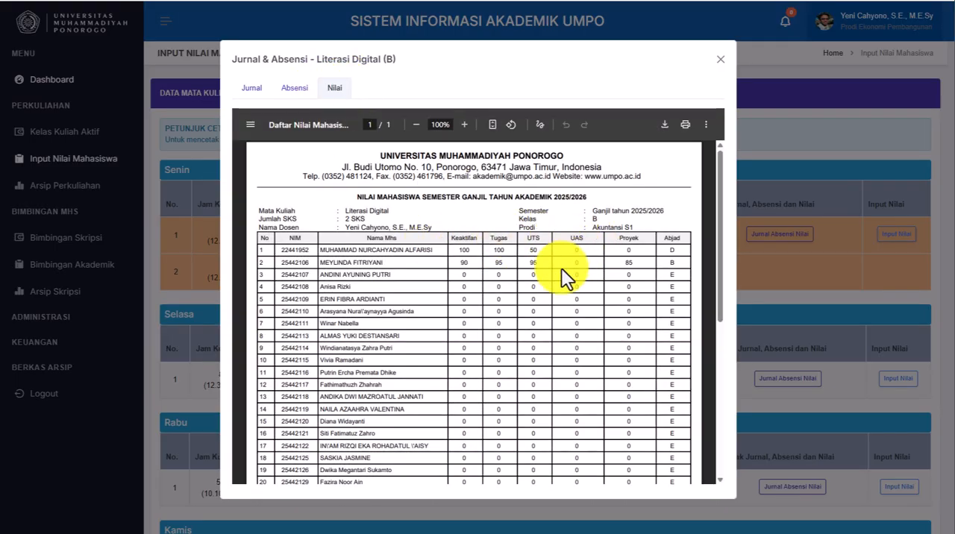
click(251, 89)
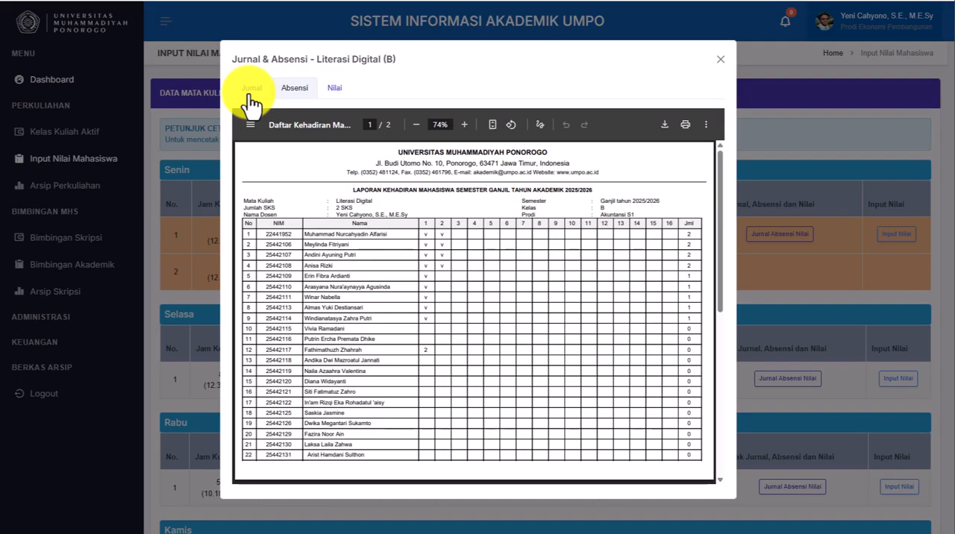
click(719, 62)
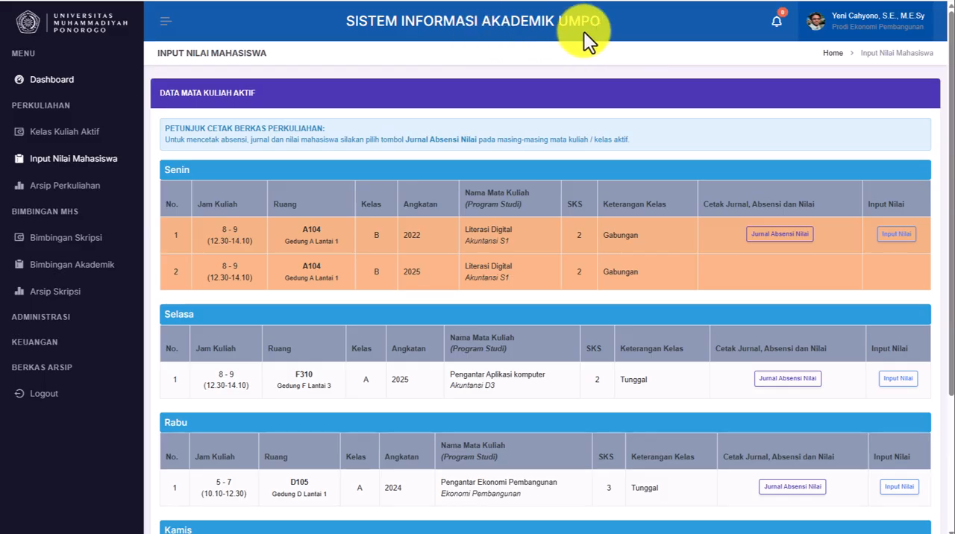
- Log out of the lecturer account
click(879, 24)
click(887, 127)
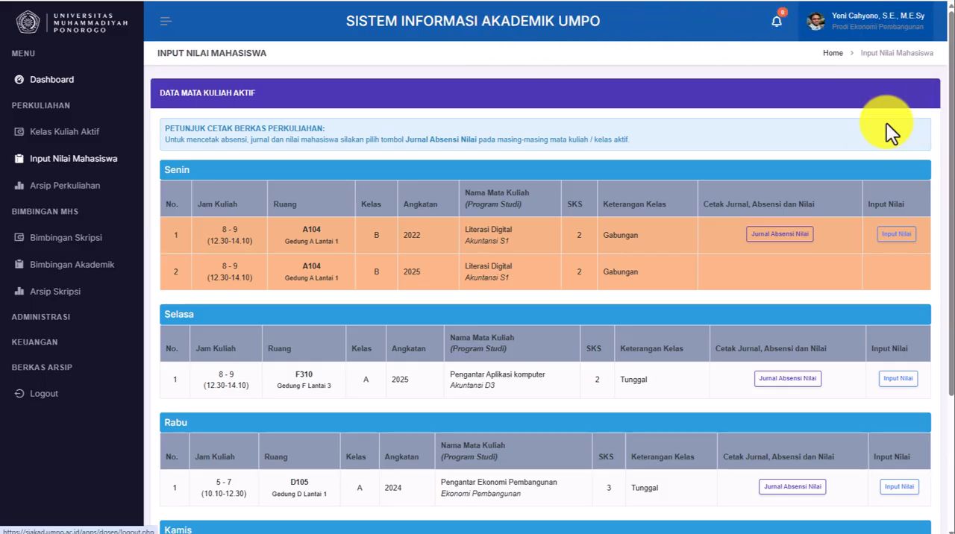